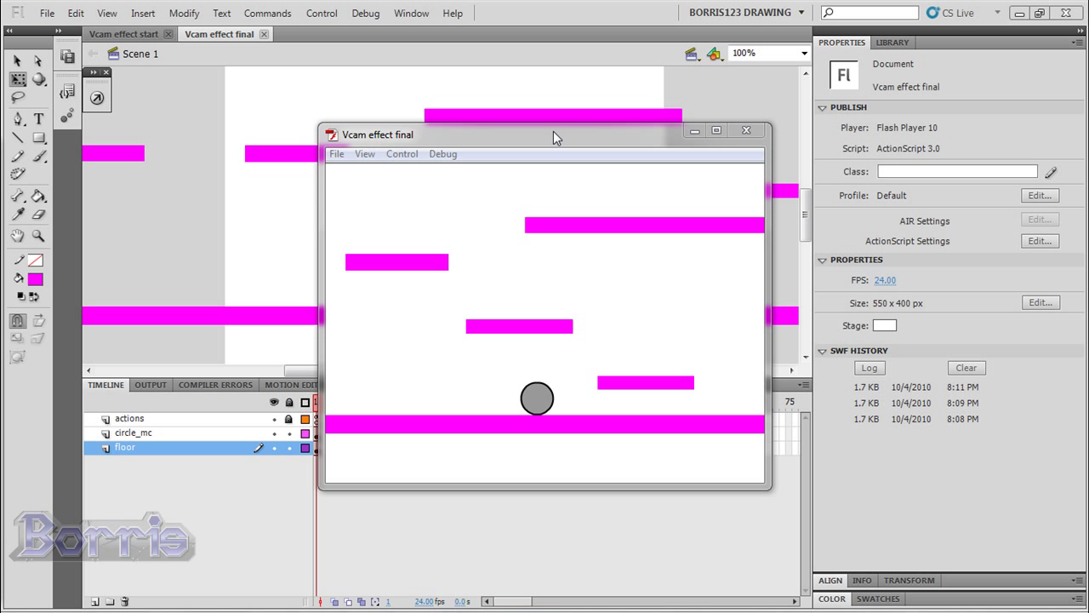
# Step: In the finished test movie, move the ball right and left, then jump it onto a platform
pyautogui.press('Right')
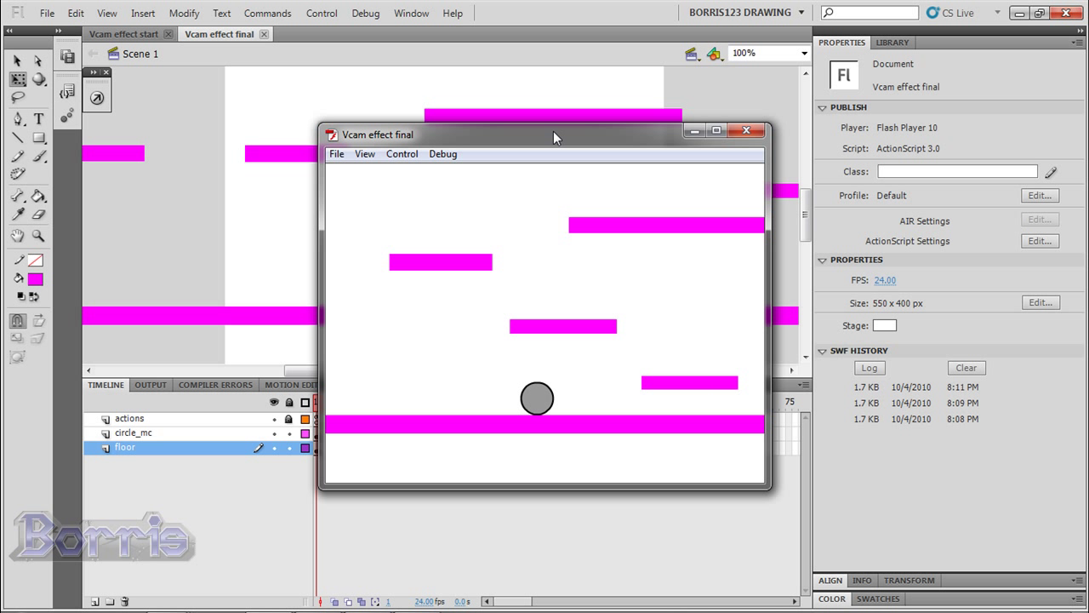
pyautogui.press('Left')
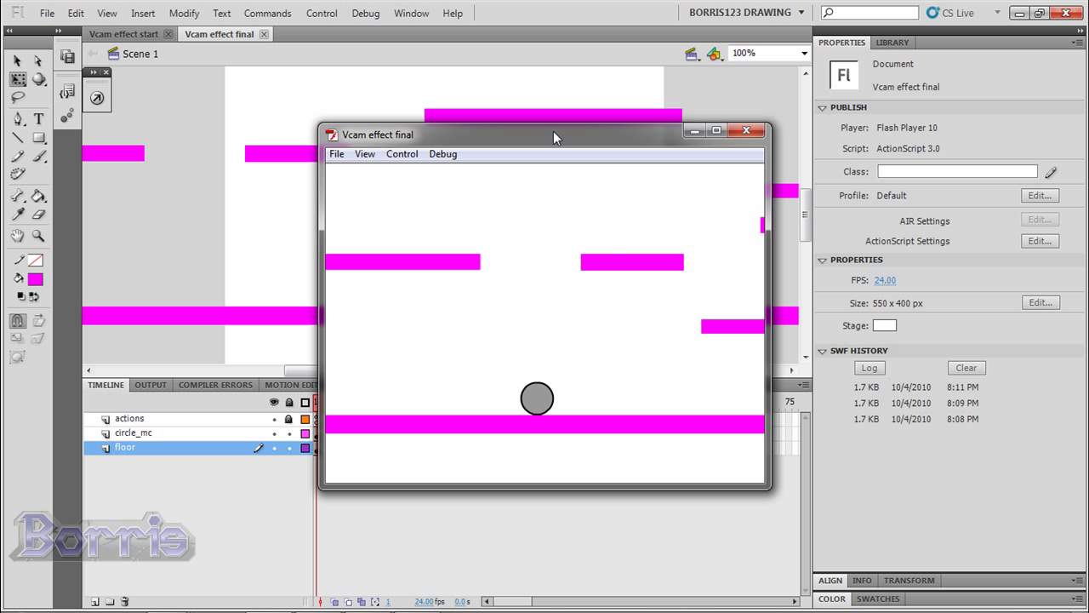
pyautogui.press('Right')
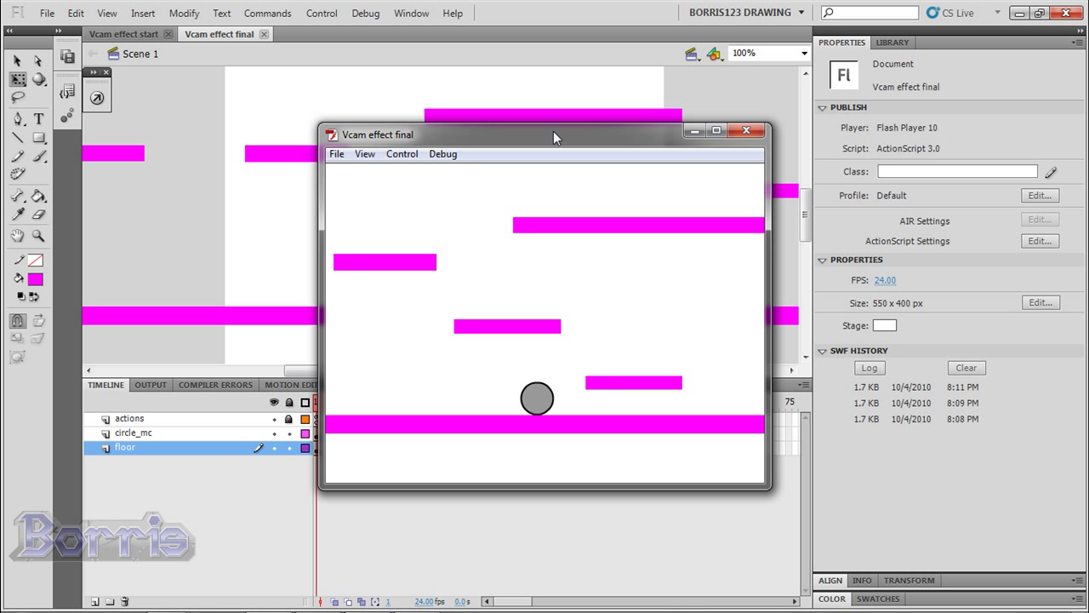
pyautogui.press('Up')
pyautogui.press('Up')
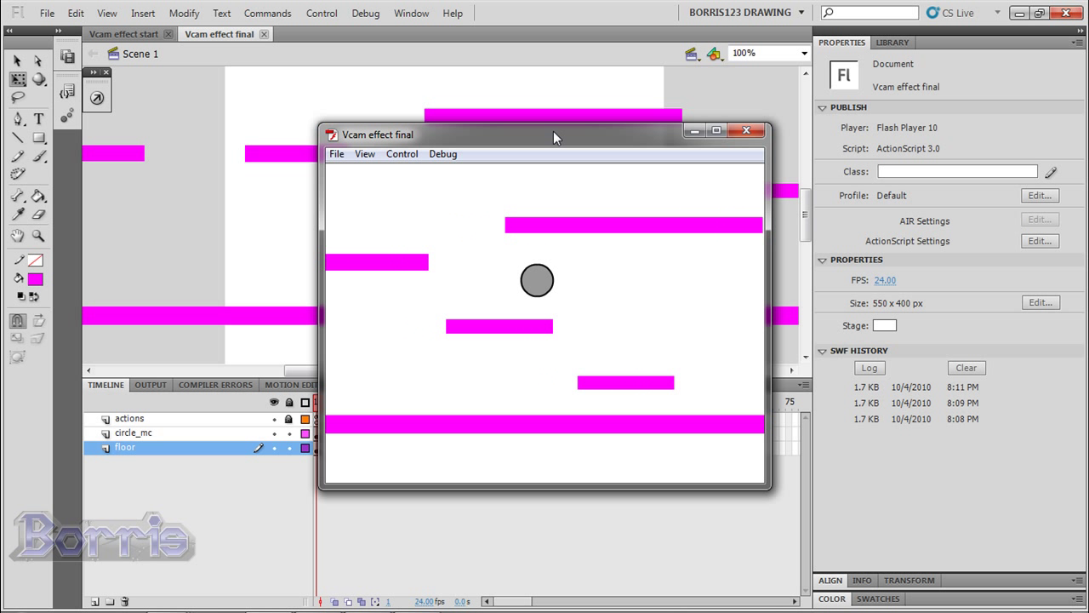
pyautogui.press('Up')
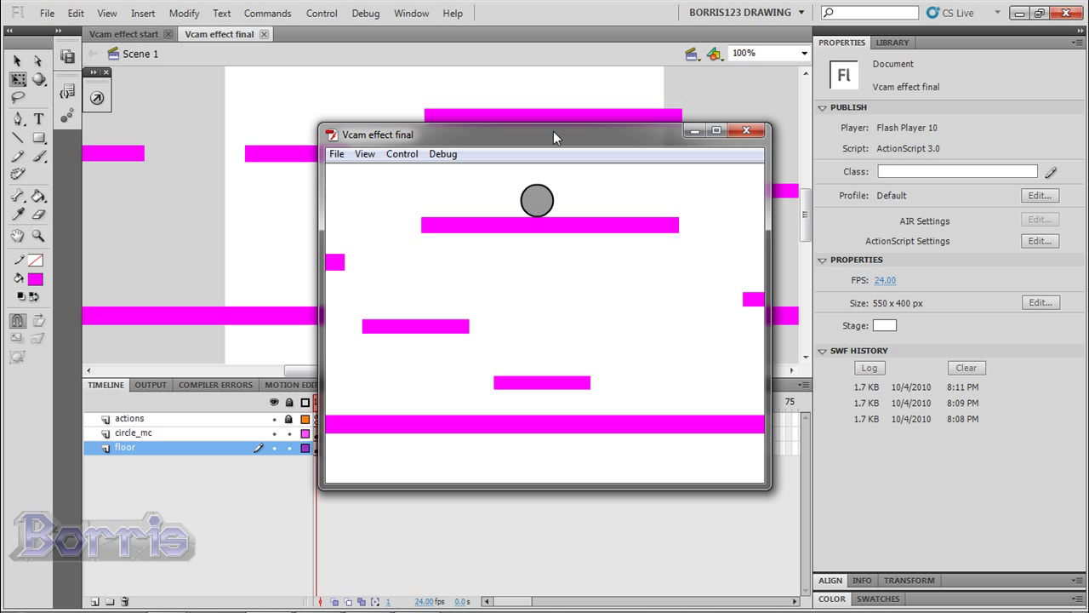
# Step: Run the ball across the platforms with repeated jumps, then close the test movie window
pyautogui.press('Right')
pyautogui.press('Up')
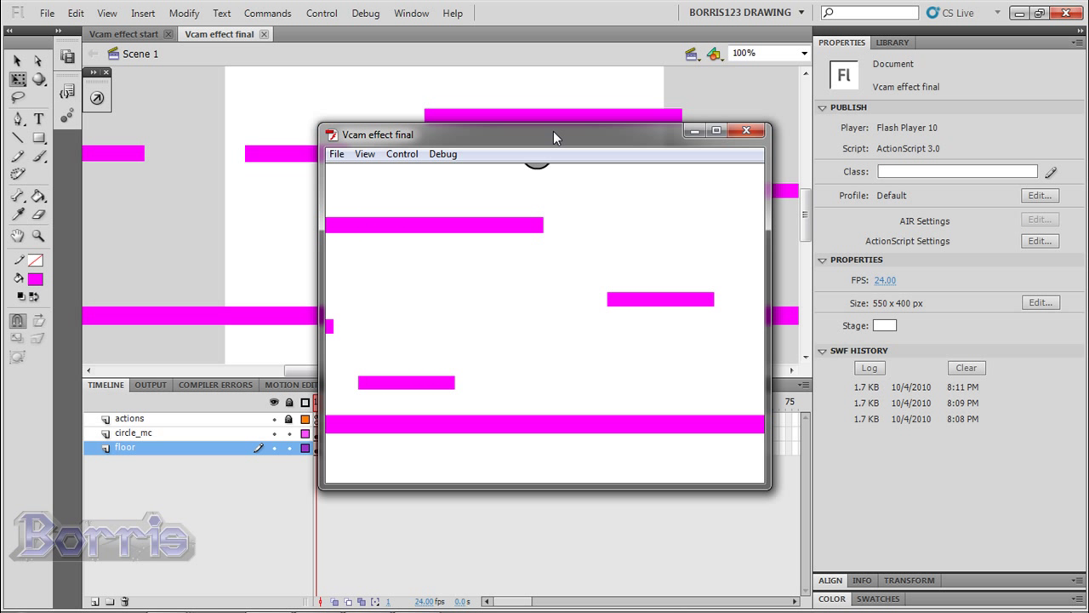
pyautogui.press('Up')
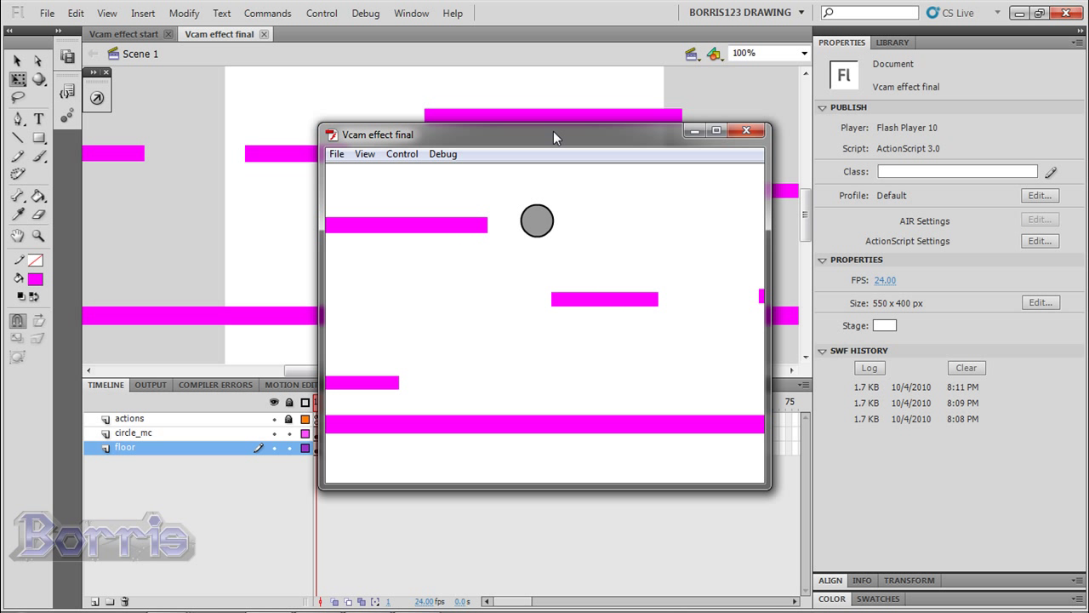
pyautogui.press('Left')
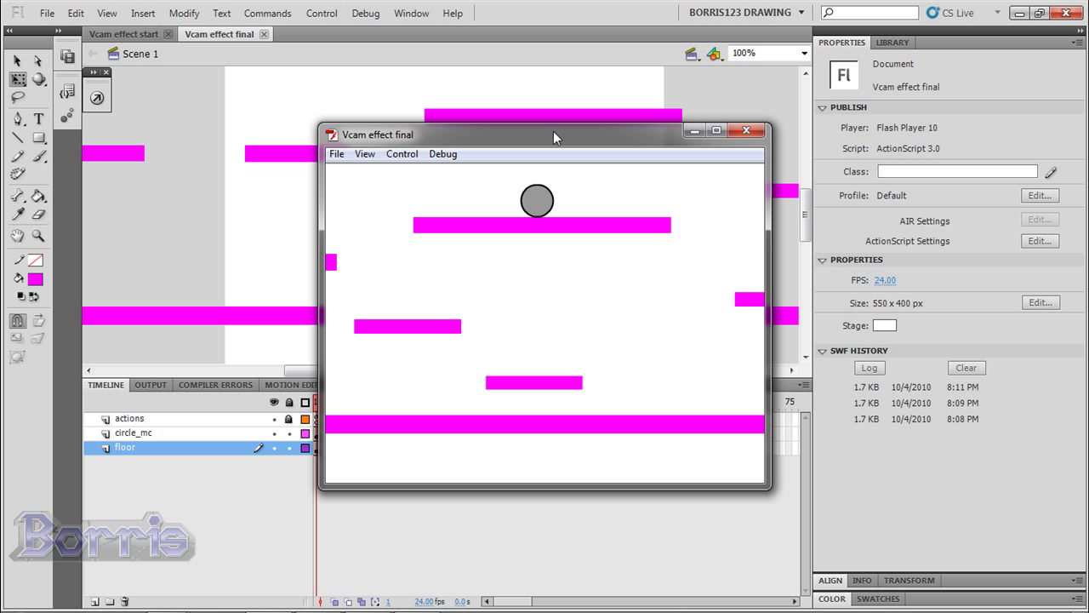
pyautogui.press('Right')
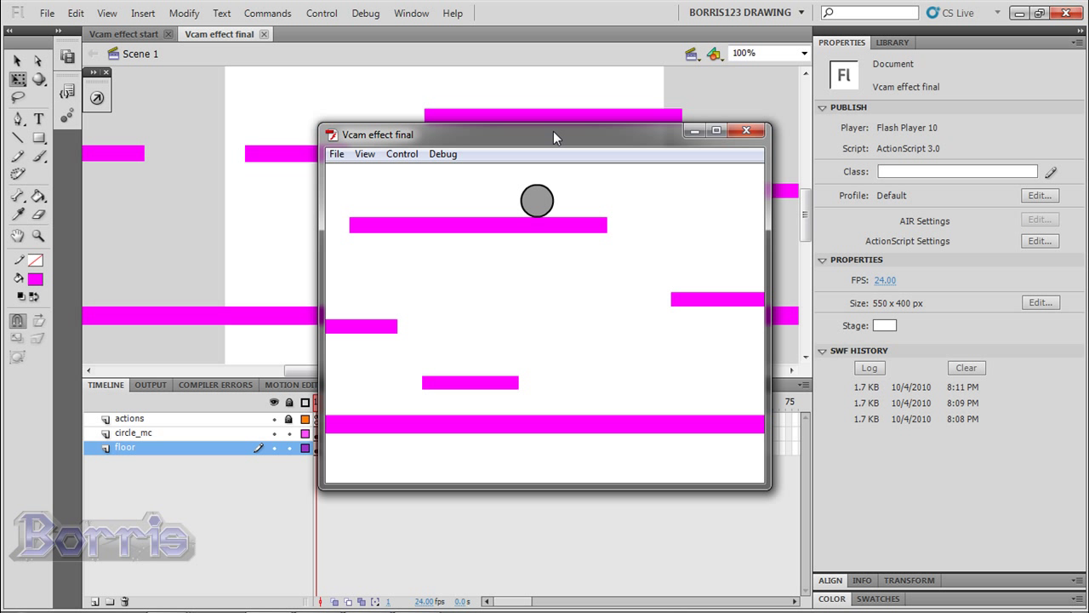
pyautogui.click(745, 132)
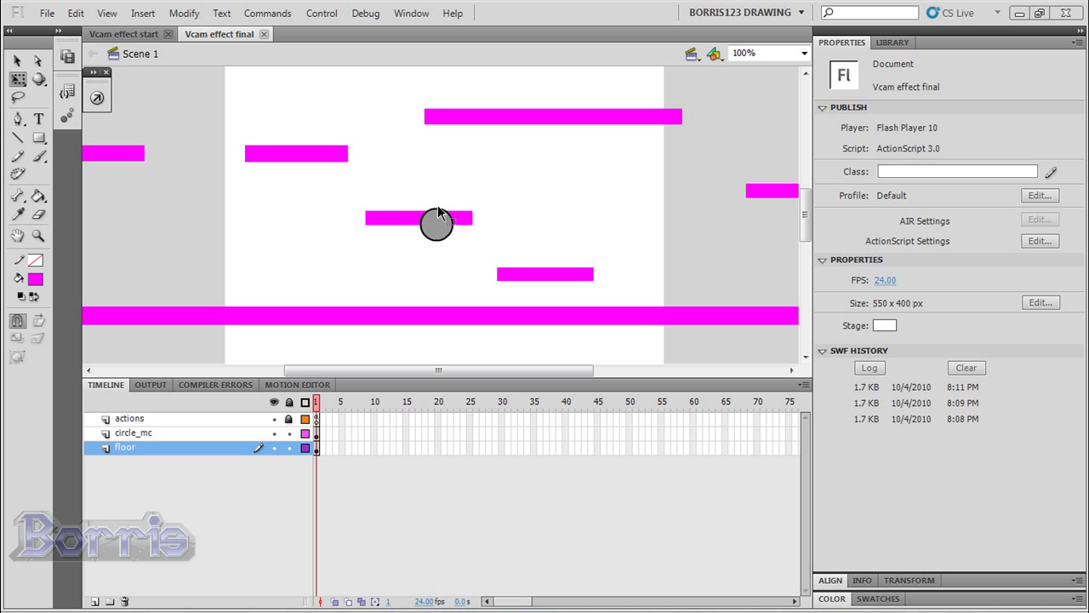
# Step: Bring the 'Vcam effect start' document to the front
pyautogui.click(139, 35)
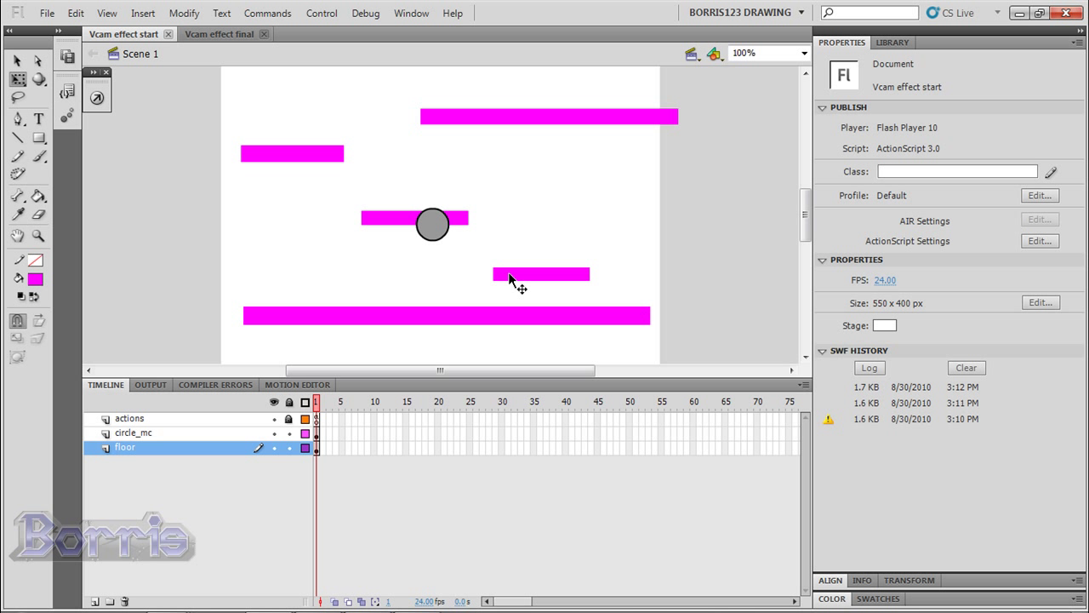
# Step: From the Library panel, create a new Movie Clip symbol named floor_mc
pyautogui.click(143, 15)
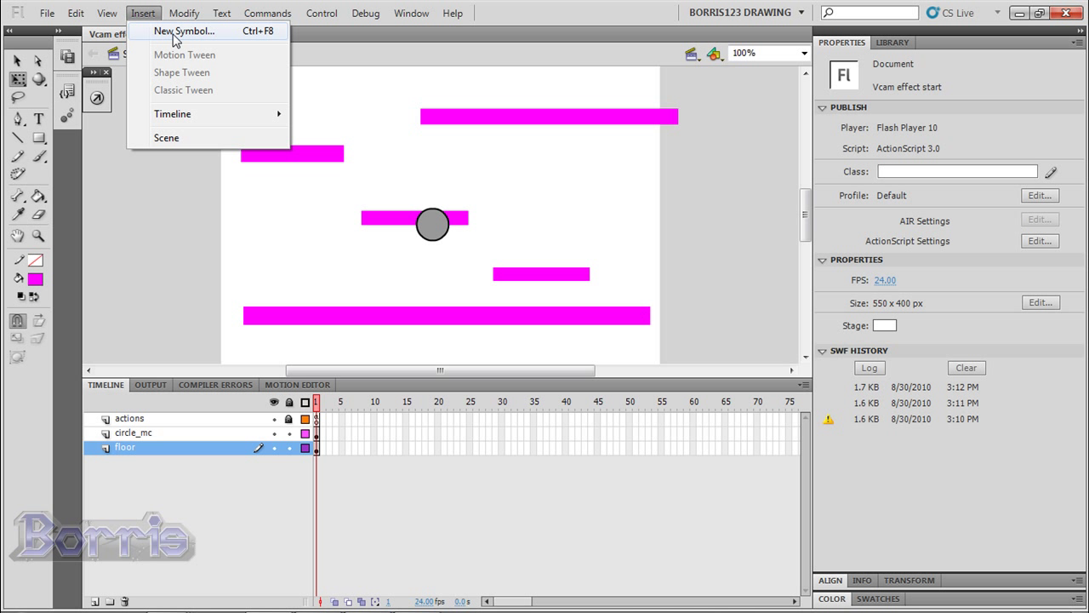
pyautogui.click(893, 42)
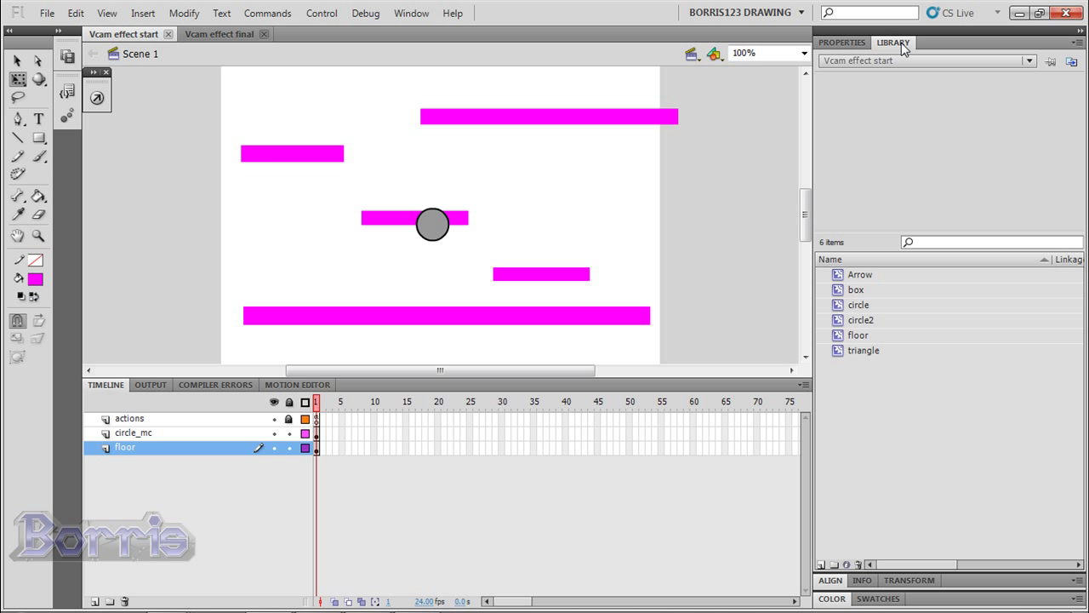
pyautogui.click(821, 565)
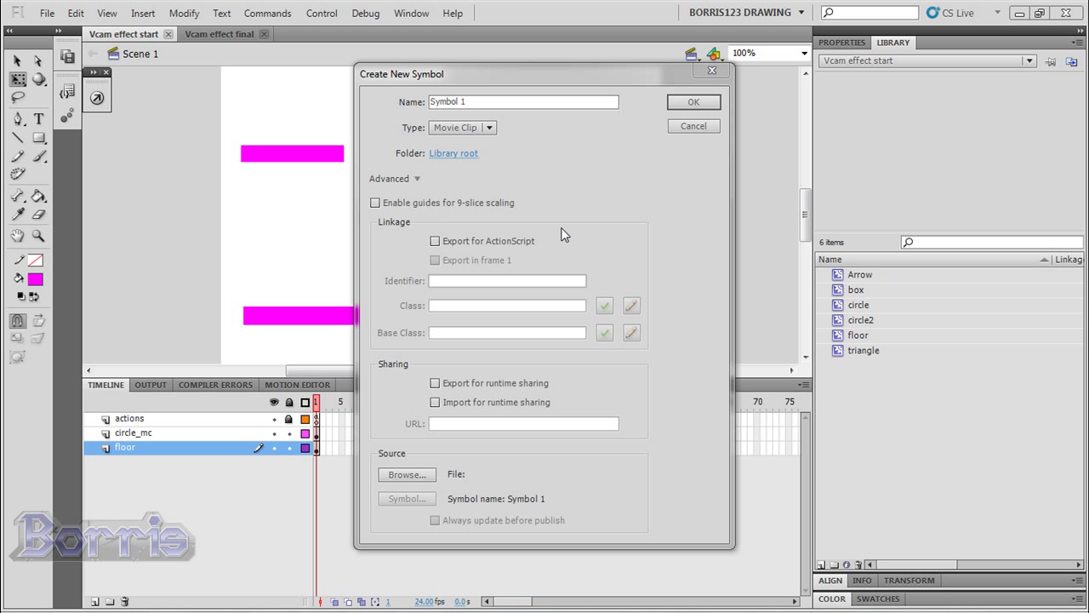
pyautogui.moveTo(472, 100); pyautogui.dragTo(426, 102)
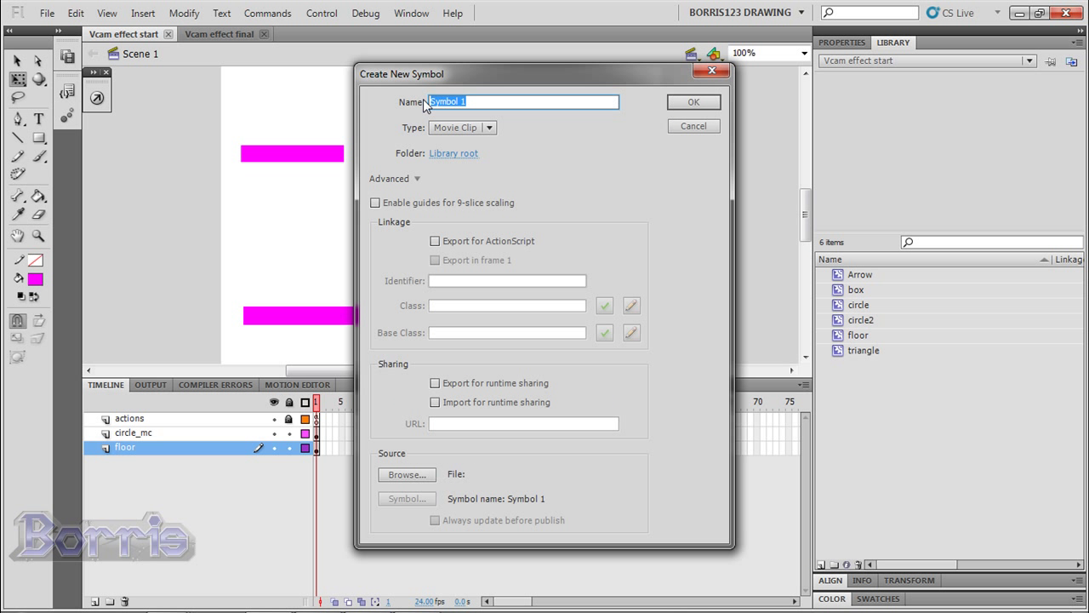
pyautogui.write('floor_mc')
pyautogui.click(680, 102)
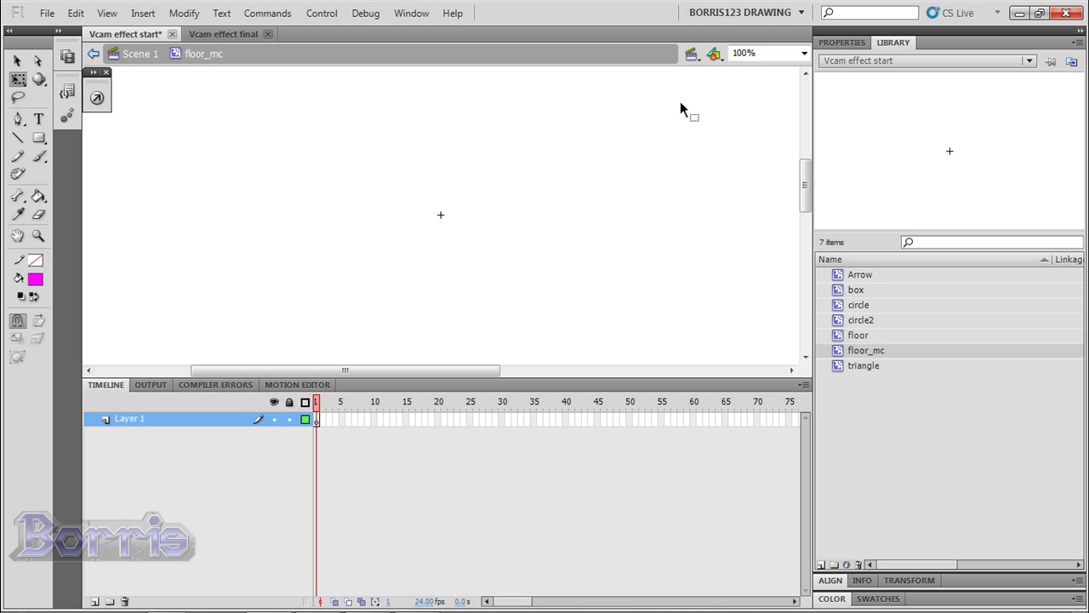
# Step: Draw a long, thin magenta floor bar across the floor_mc stage
pyautogui.click(39, 138)
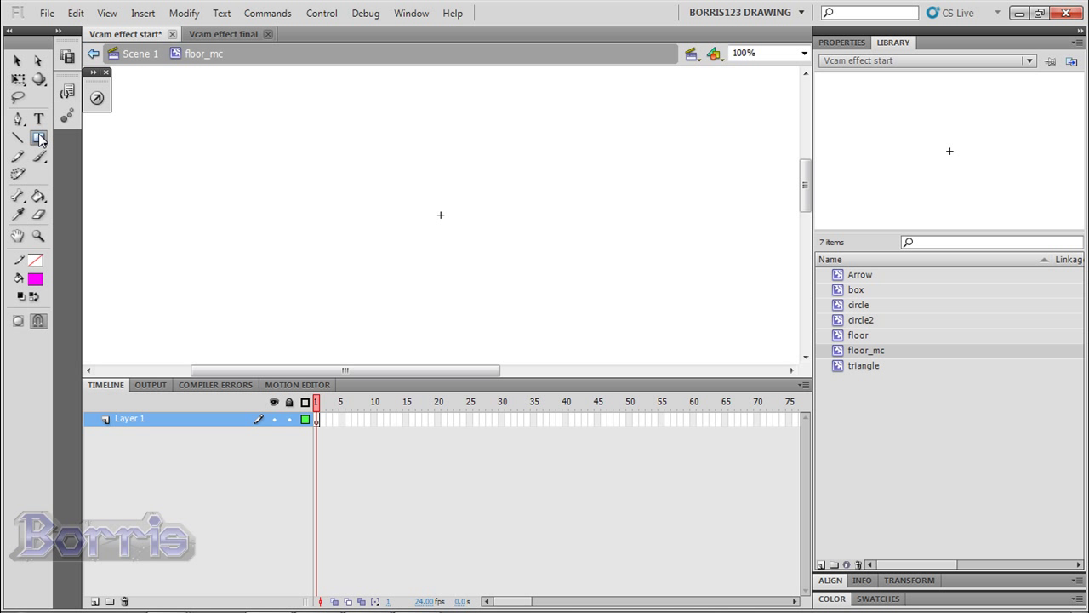
pyautogui.scroll(2, 385, 223)
pyautogui.moveTo(168, 265); pyautogui.dragTo(791, 285)
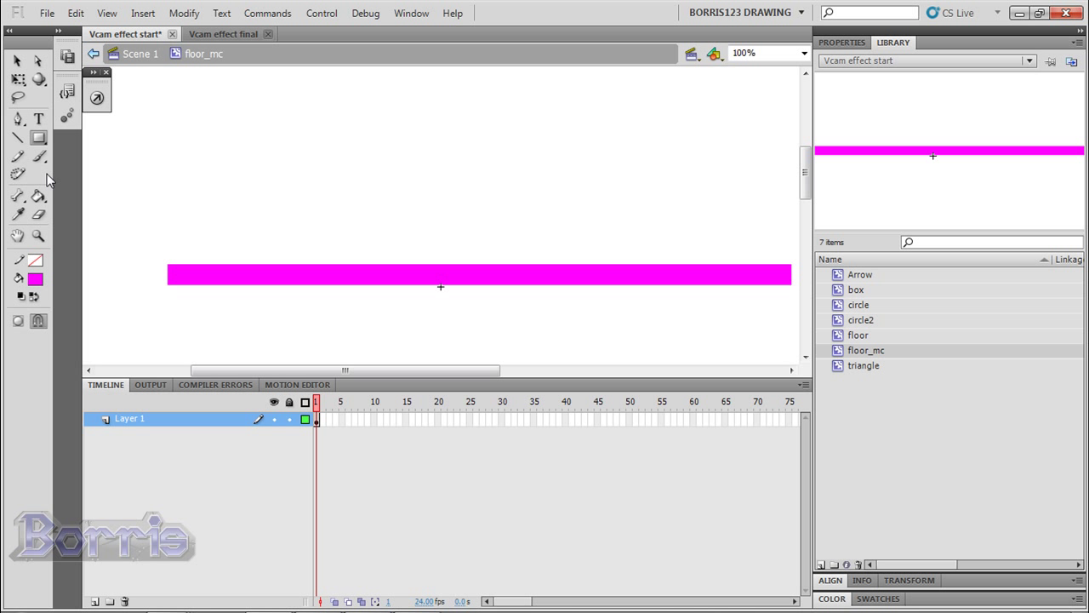
# Step: Stretch the floor bar wider at its left and right ends with Free Transform
pyautogui.click(17, 79)
pyautogui.moveTo(287, 366); pyautogui.dragTo(212, 367)
pyautogui.click(349, 274)
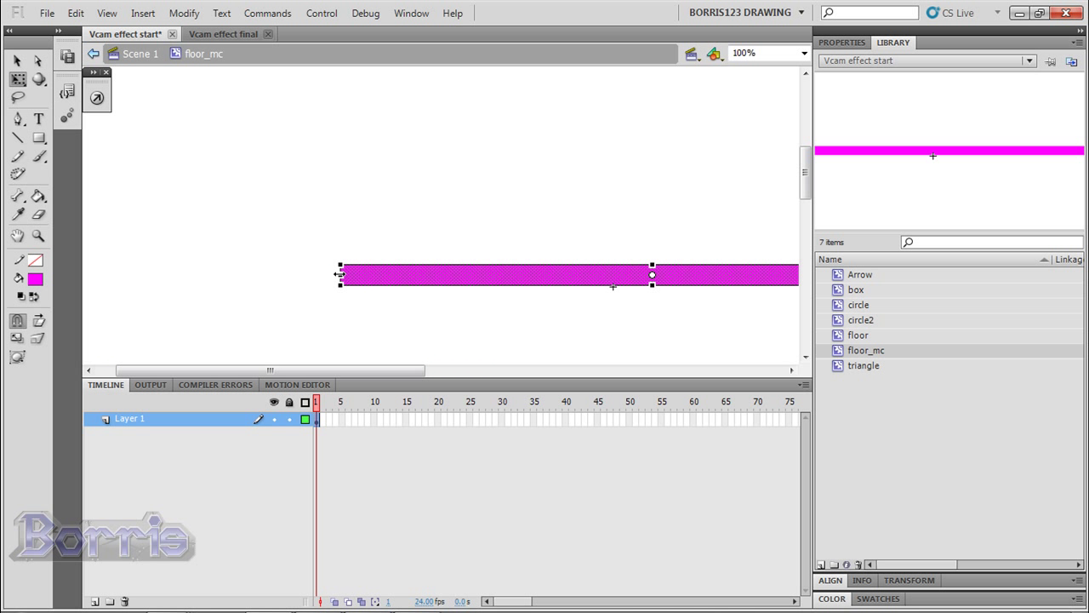
pyautogui.moveTo(340, 274); pyautogui.dragTo(98, 265)
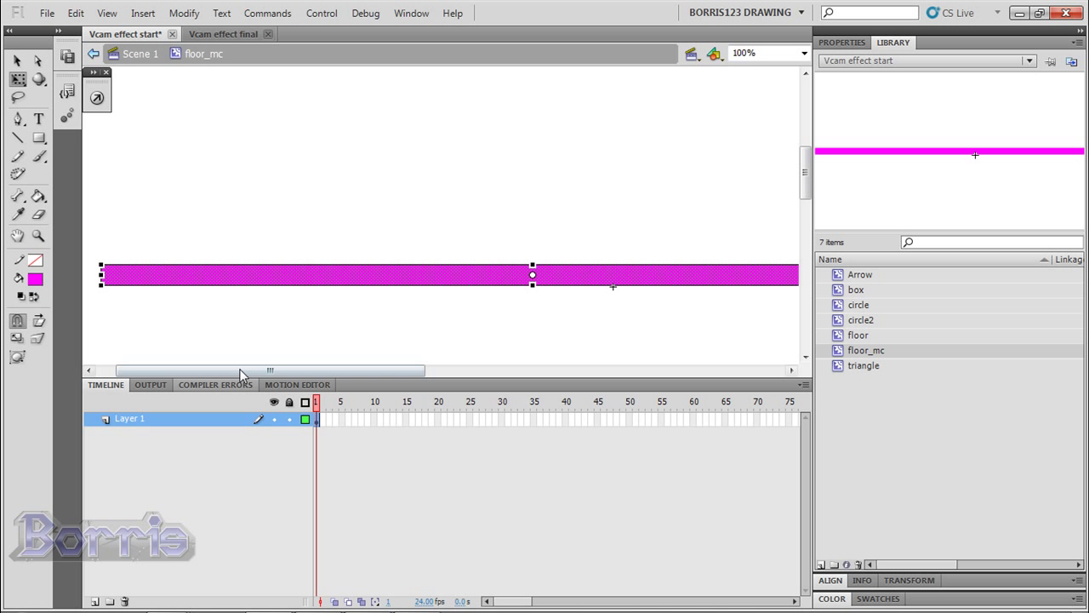
pyautogui.moveTo(272, 370); pyautogui.dragTo(412, 370)
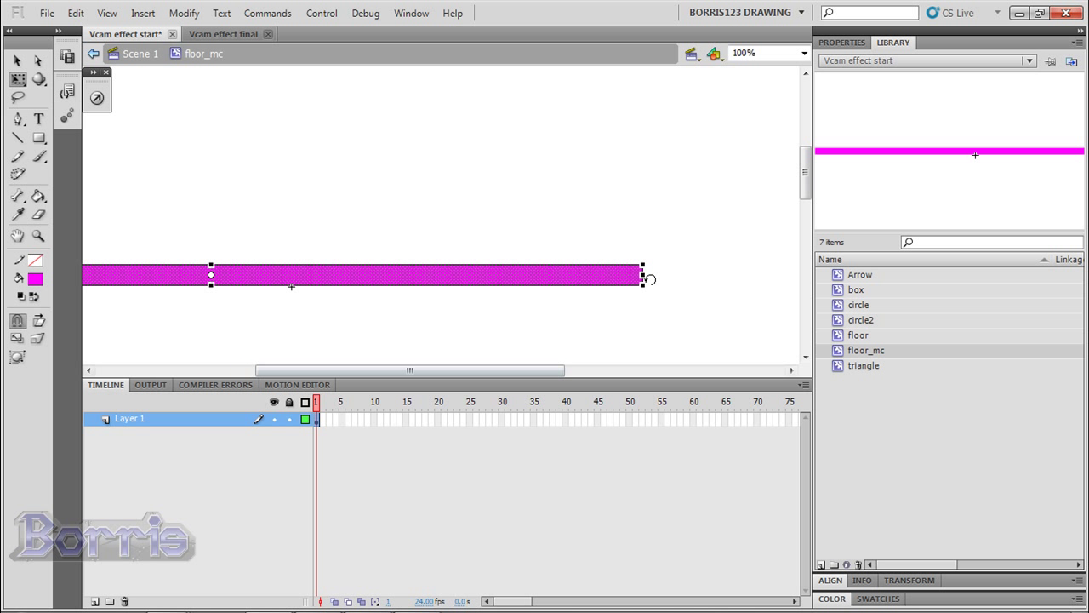
pyautogui.moveTo(644, 271); pyautogui.dragTo(660, 271)
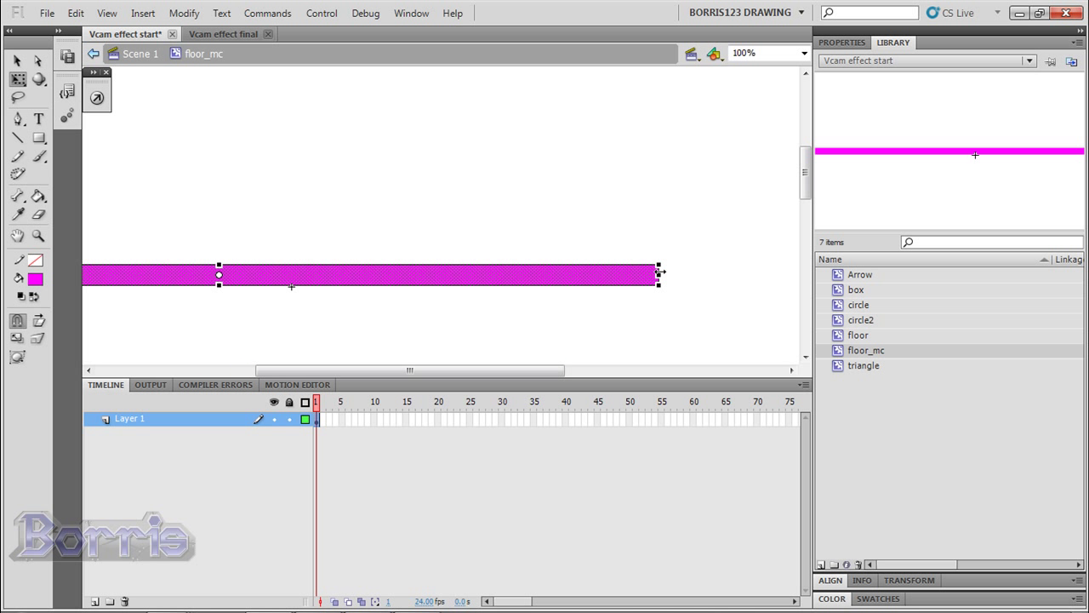
# Step: Draw four magenta platform bars floating above the floor bar
pyautogui.click(43, 136)
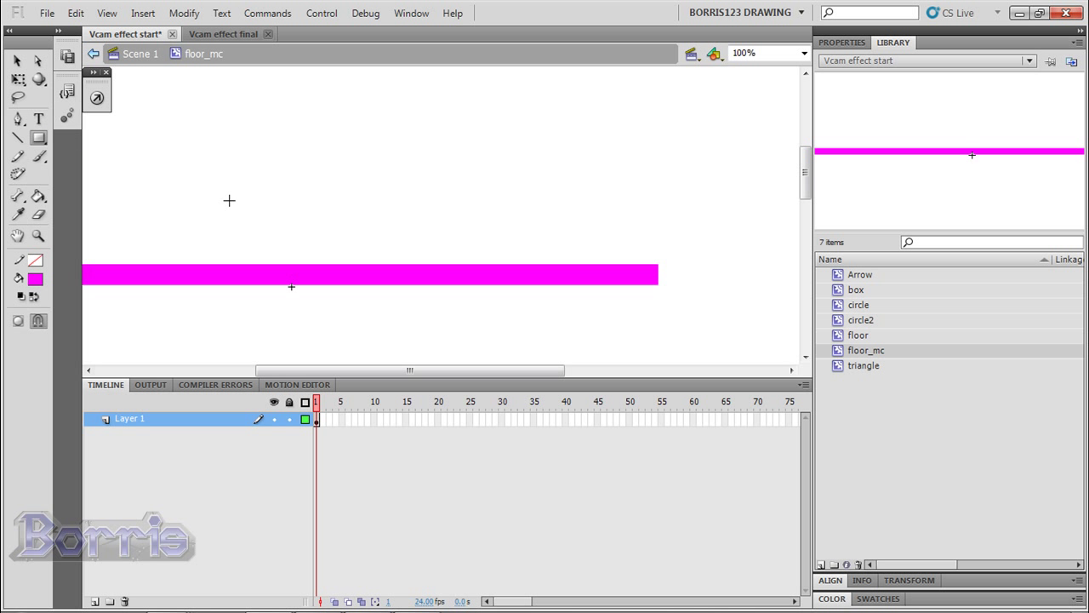
pyautogui.moveTo(360, 126); pyautogui.dragTo(485, 140)
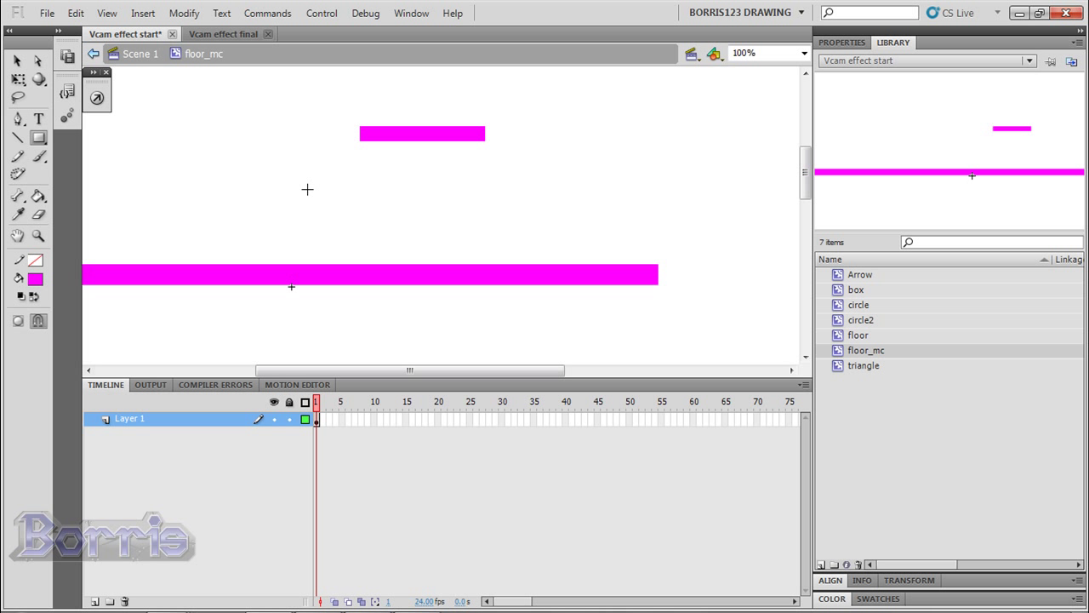
pyautogui.moveTo(307, 195); pyautogui.dragTo(196, 209)
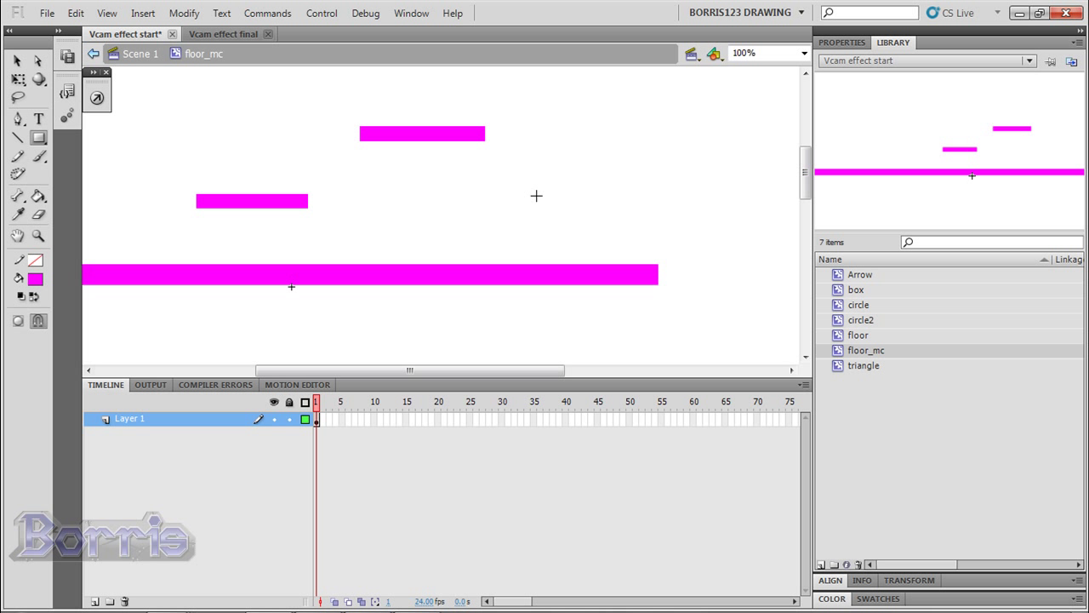
pyautogui.moveTo(531, 201); pyautogui.dragTo(690, 215)
pyautogui.moveTo(445, 372); pyautogui.dragTo(544, 374)
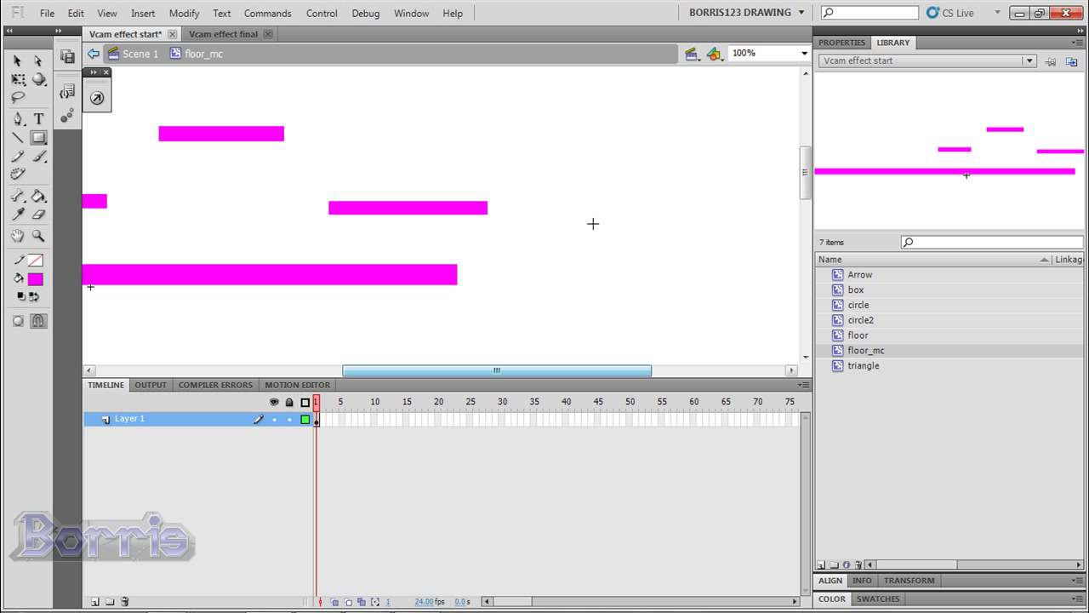
pyautogui.moveTo(584, 200); pyautogui.dragTo(703, 214)
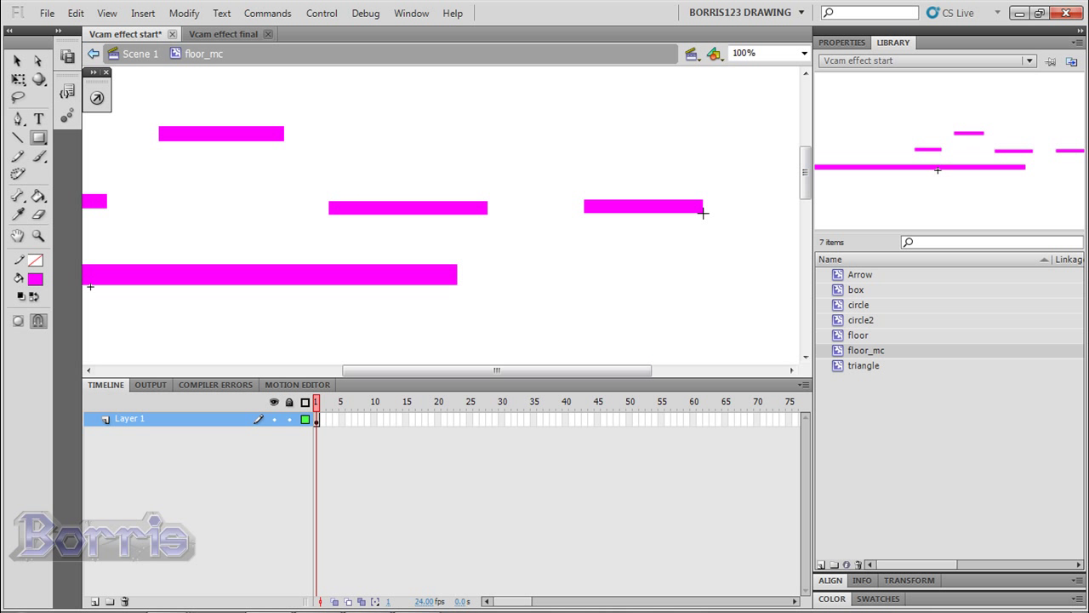
# Step: Scroll left and add two more platforms, including a long bar near the top left
pyautogui.scroll(3, 488, 236)
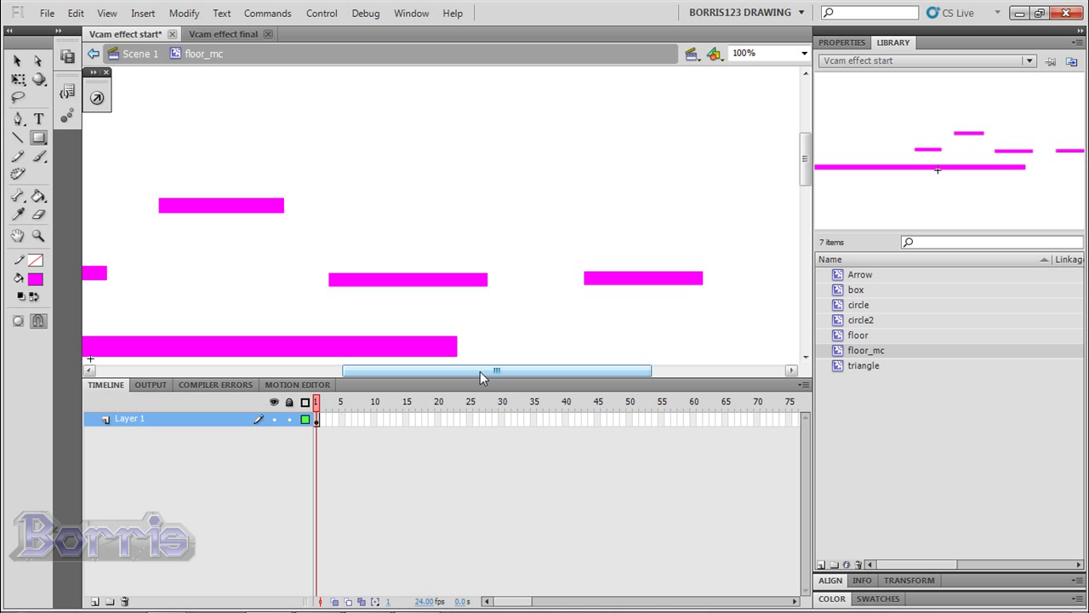
pyautogui.moveTo(491, 369); pyautogui.dragTo(349, 323)
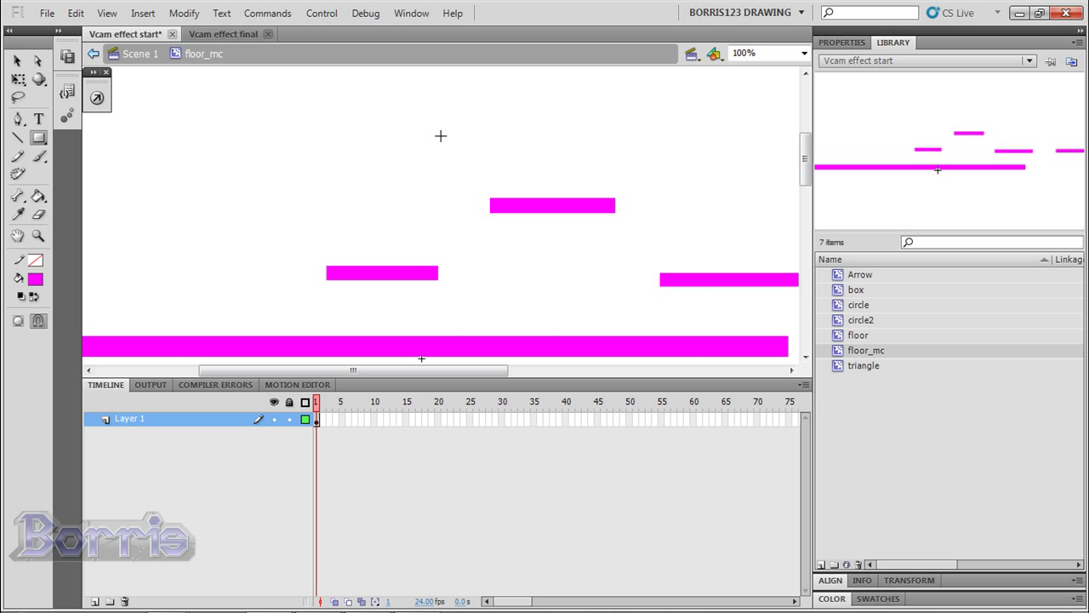
pyautogui.moveTo(442, 140); pyautogui.dragTo(312, 156)
pyautogui.moveTo(318, 371); pyautogui.dragTo(211, 371)
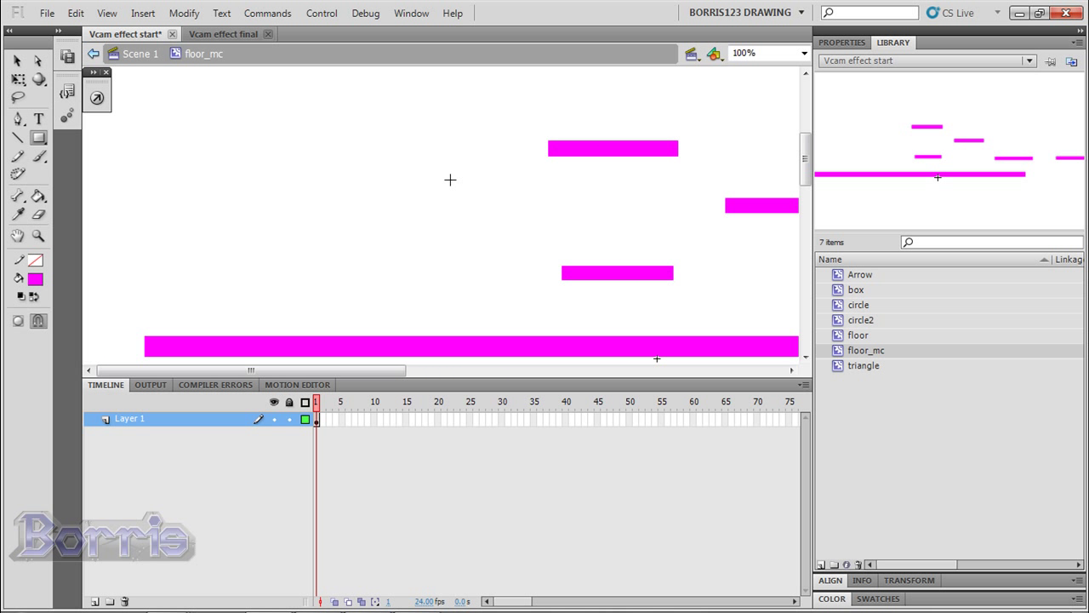
pyautogui.moveTo(450, 179); pyautogui.dragTo(149, 194)
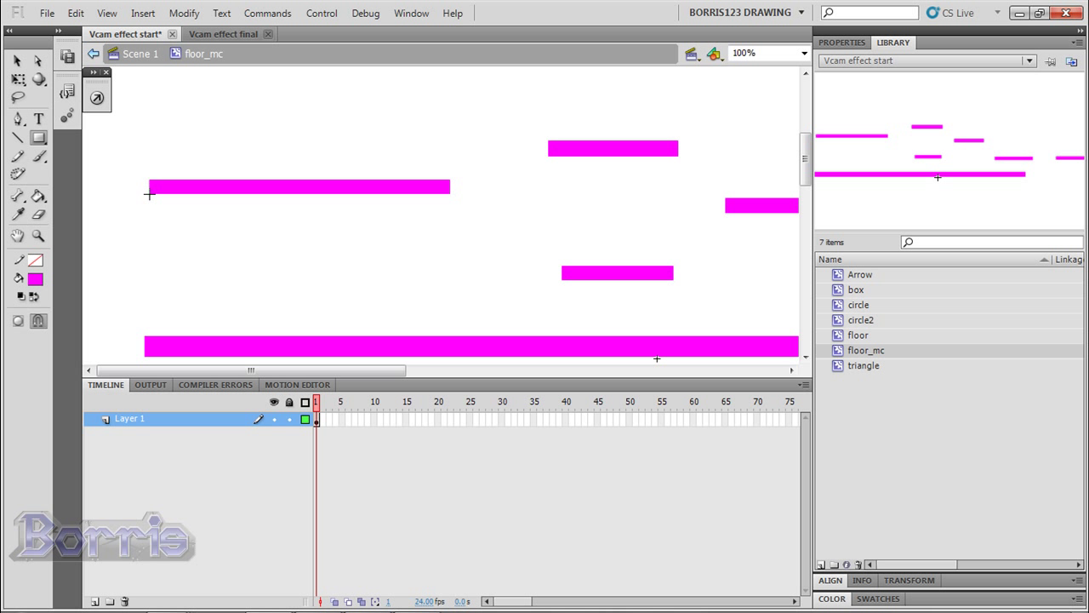
# Step: On Scene 1, swap the floor instance's symbol for floor_mc, then select actions frame 1
pyautogui.click(141, 53)
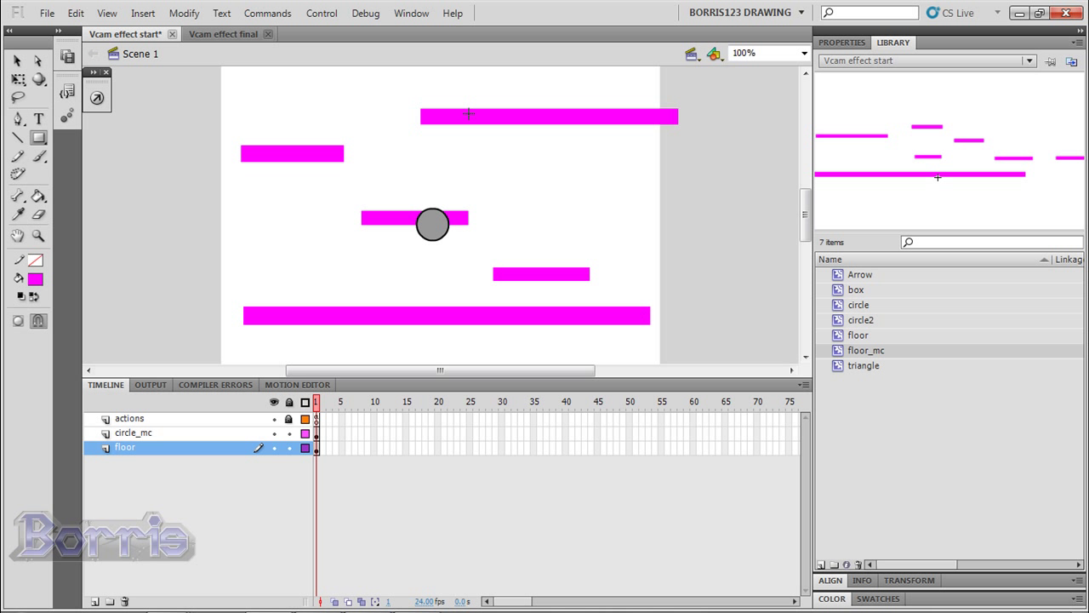
pyautogui.press('v')
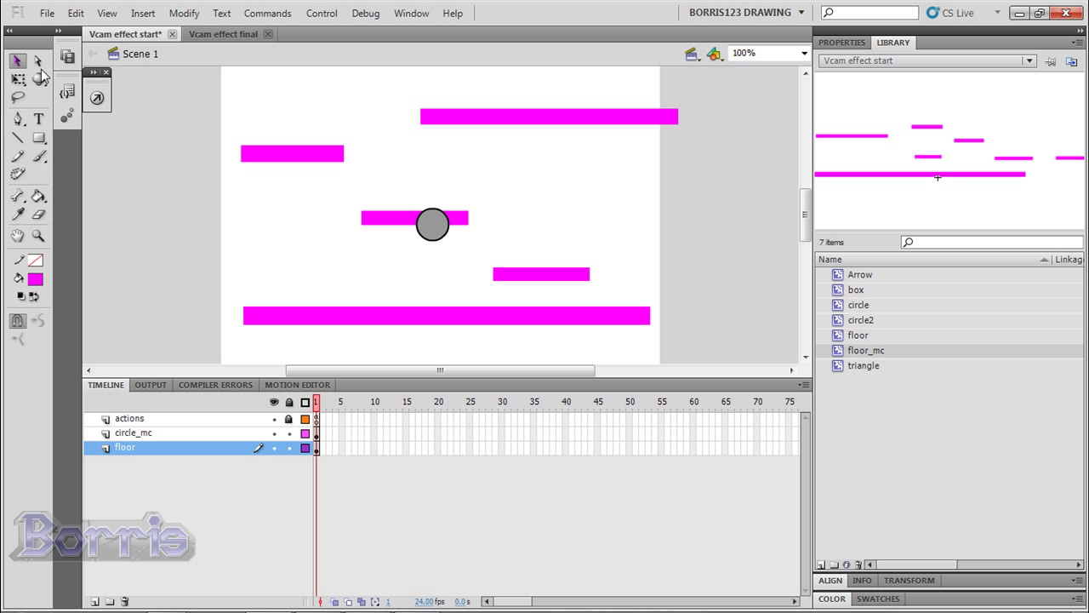
pyautogui.click(458, 123)
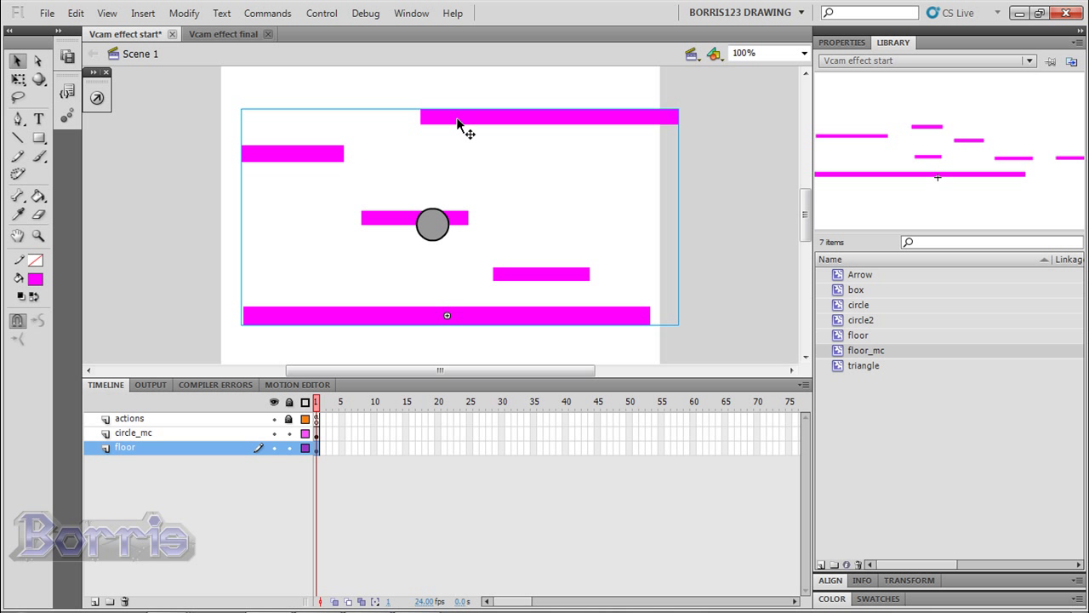
pyautogui.click(835, 43)
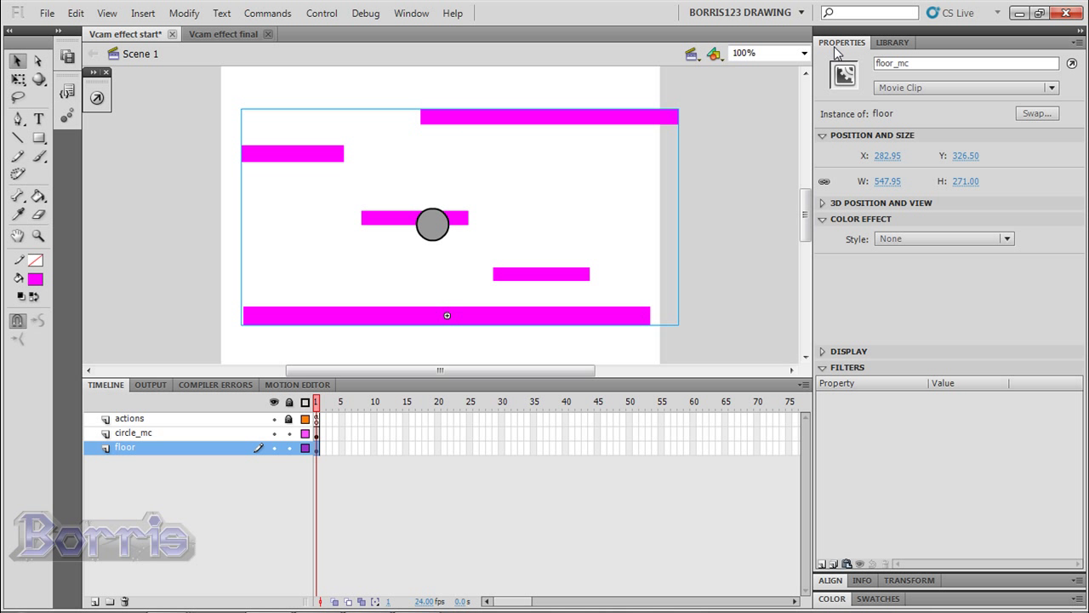
pyautogui.click(1031, 114)
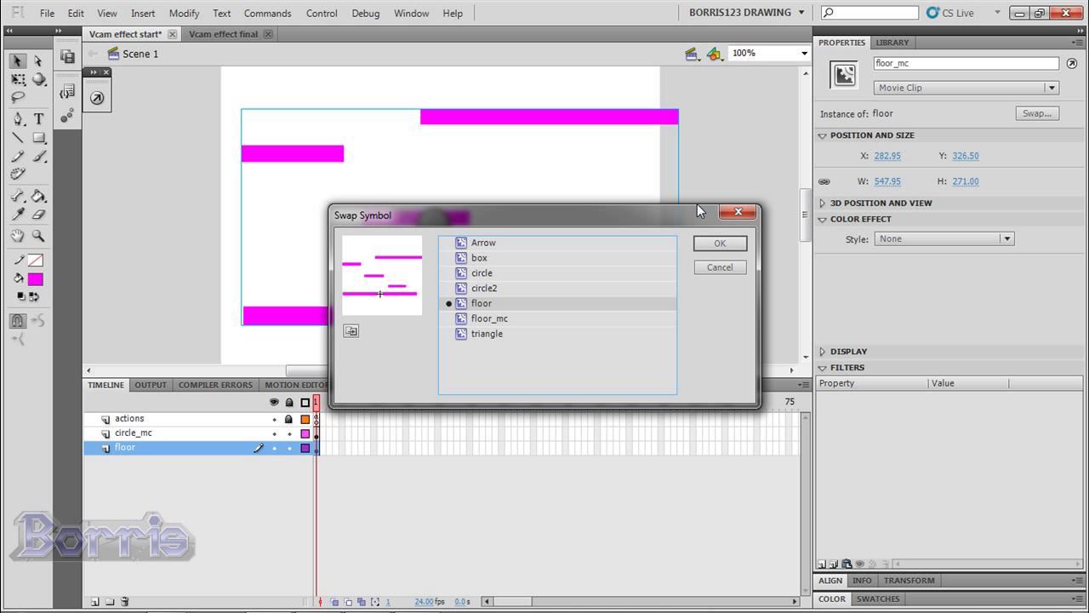
pyautogui.click(492, 317)
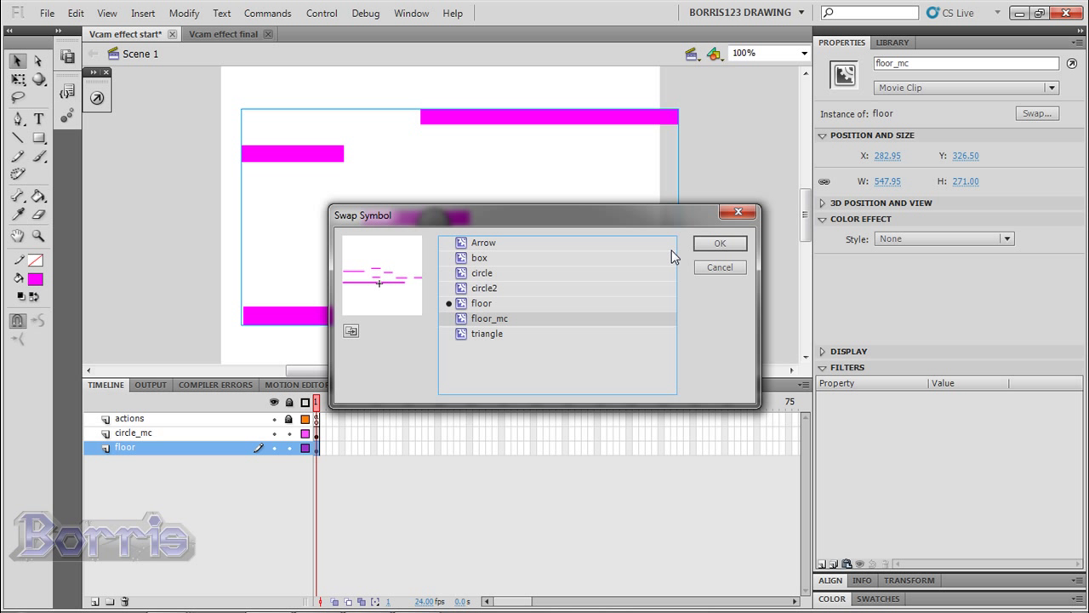
pyautogui.click(719, 244)
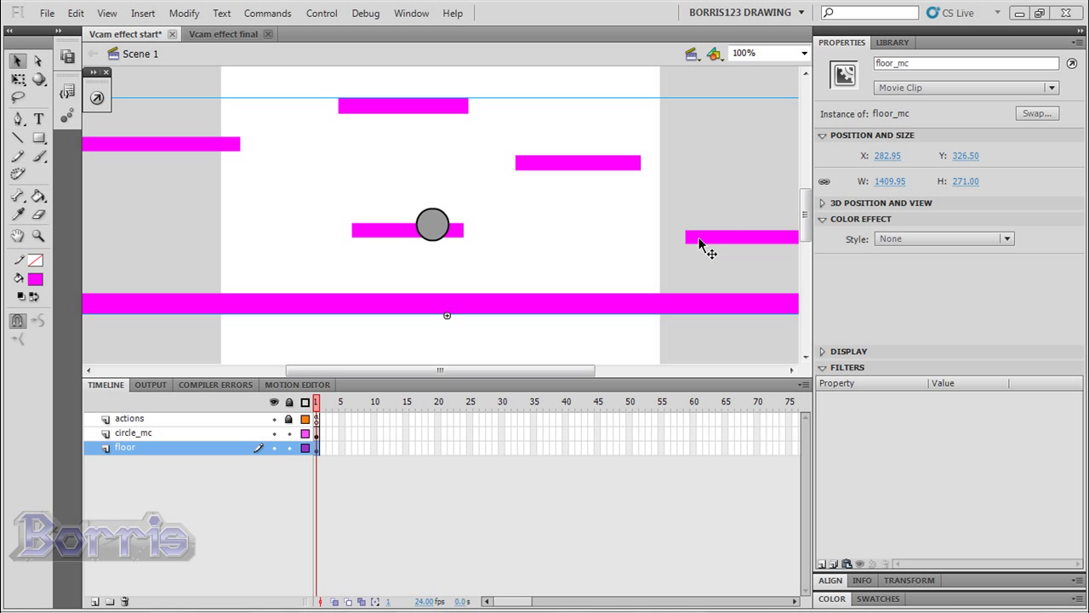
pyautogui.click(318, 419)
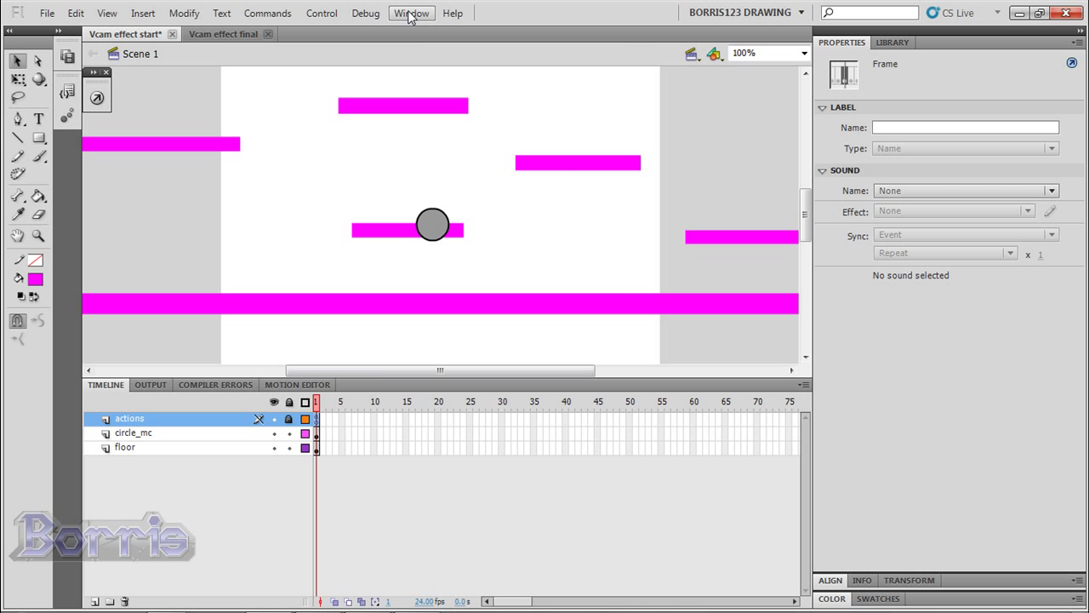
# Step: Open the frame's script in the Actions panel and scroll down to line 63 in moveTheCircle
pyautogui.click(411, 13)
pyautogui.click(434, 203)
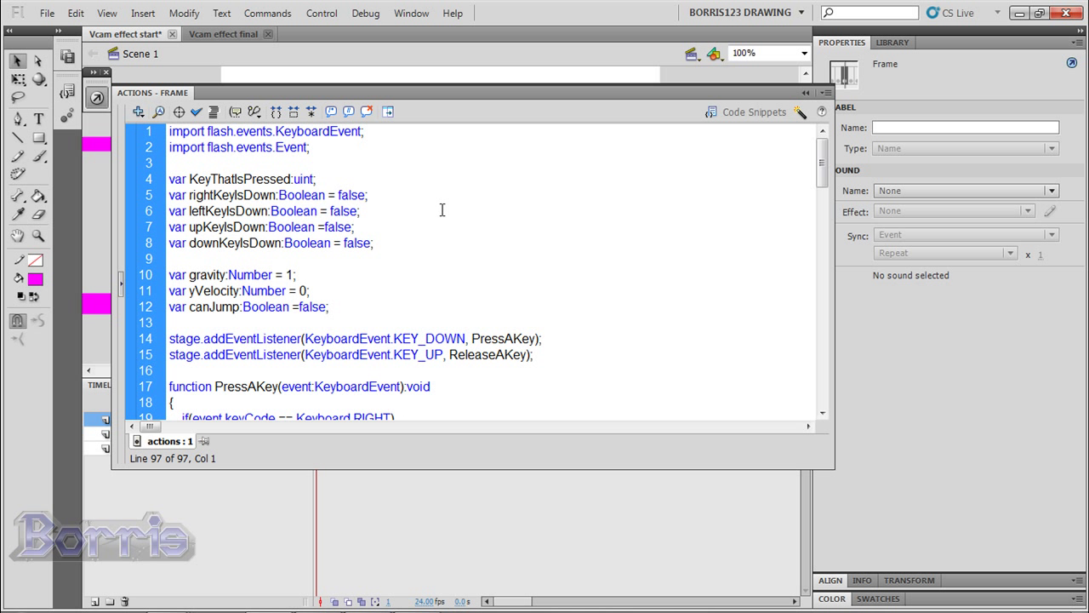
pyautogui.scroll(-7, 441, 209)
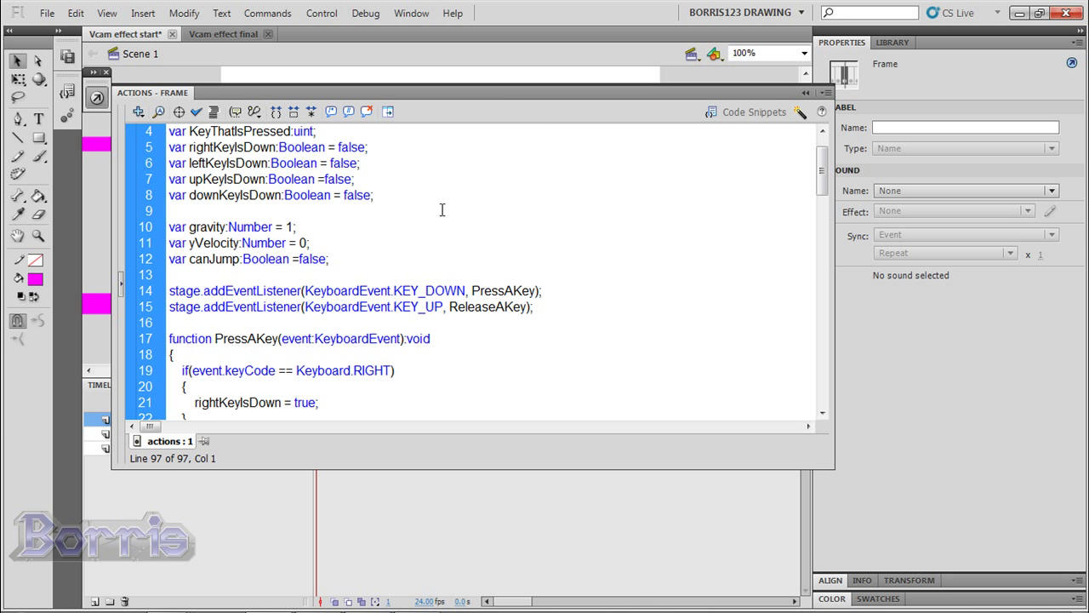
pyautogui.scroll(-9, 442, 209)
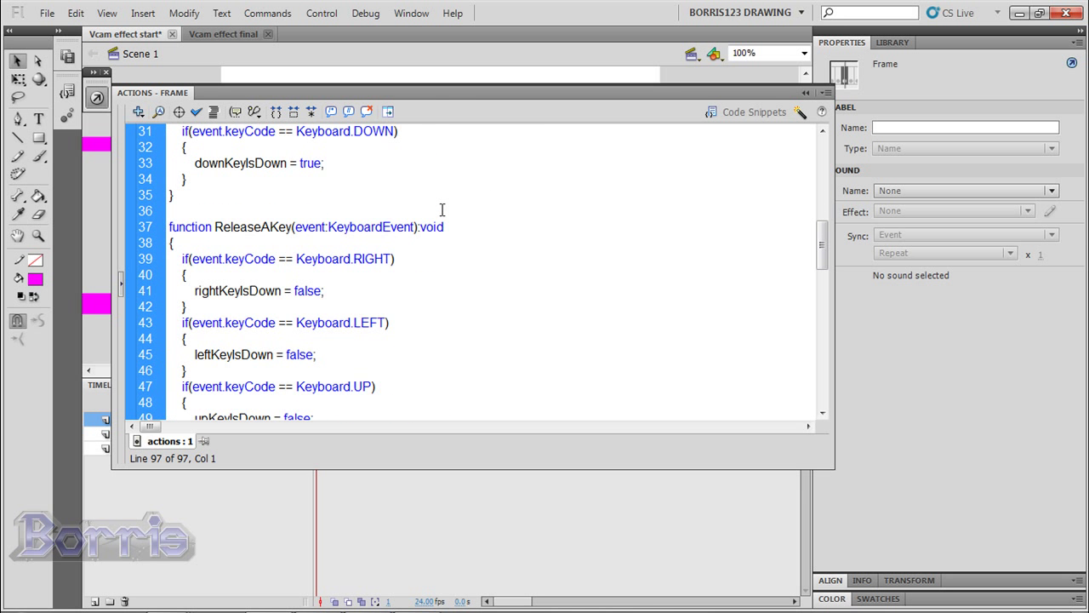
pyautogui.scroll(-1, 441, 209)
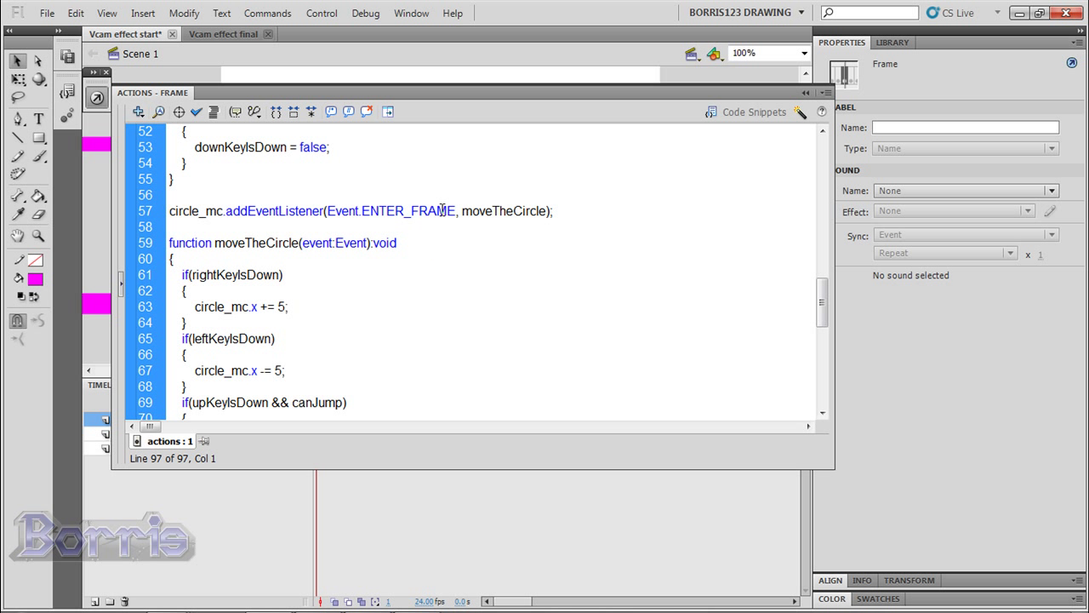
pyautogui.click(227, 306)
# Step: Change line 63 to move floor_mc instead: floor_mc.x -= 5;
pyautogui.press('BackSpace')
pyautogui.press('BackSpace')
pyautogui.press('BackSpace')
pyautogui.press('BackSpace')
pyautogui.press('BackSpace')
pyautogui.press('BackSpace')
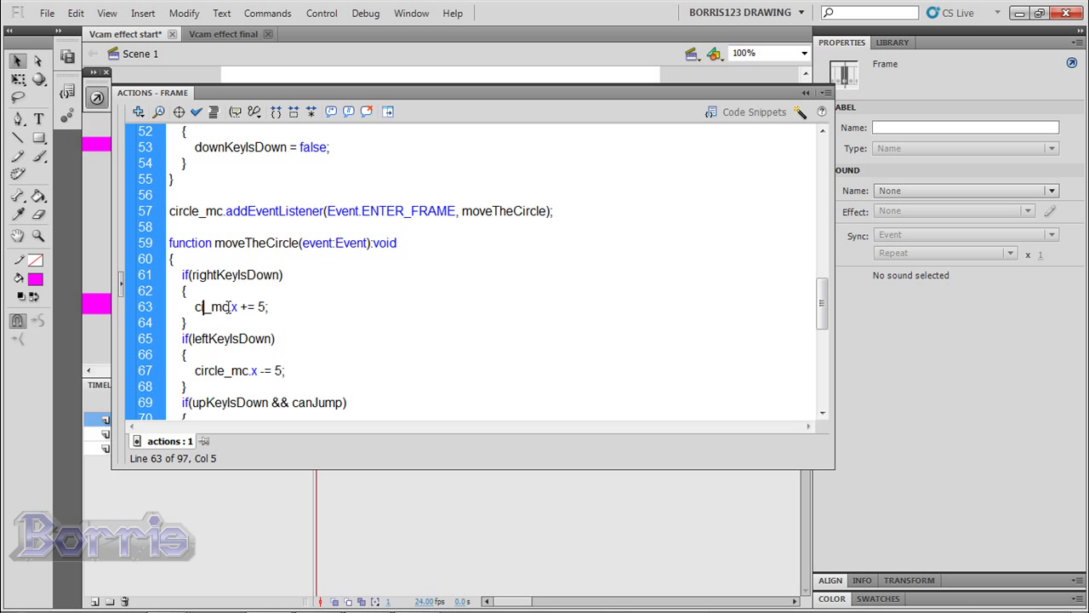
pyautogui.write('floor')
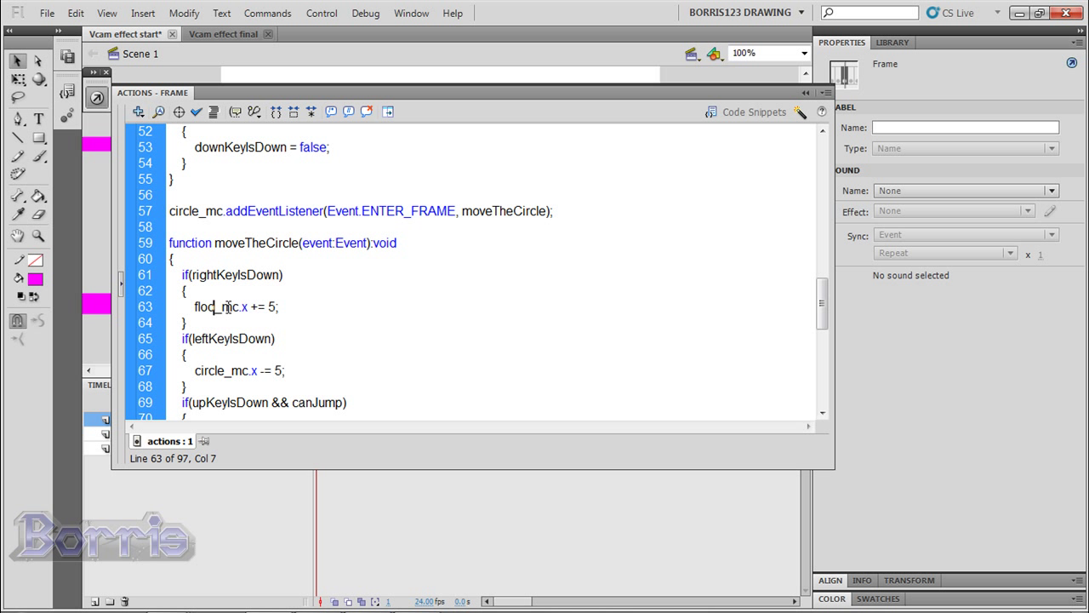
pyautogui.press('Right')
pyautogui.press('Right')
pyautogui.press('Right')
pyautogui.press('Right')
pyautogui.press('Right')
pyautogui.press('Right')
pyautogui.press('Right')
pyautogui.press('BackSpace')
pyautogui.write('-')
# Step: Change line 67 to floor_mc.x += 5; and test the movie with Ctrl+Enter
pyautogui.moveTo(225, 371); pyautogui.dragTo(195, 364)
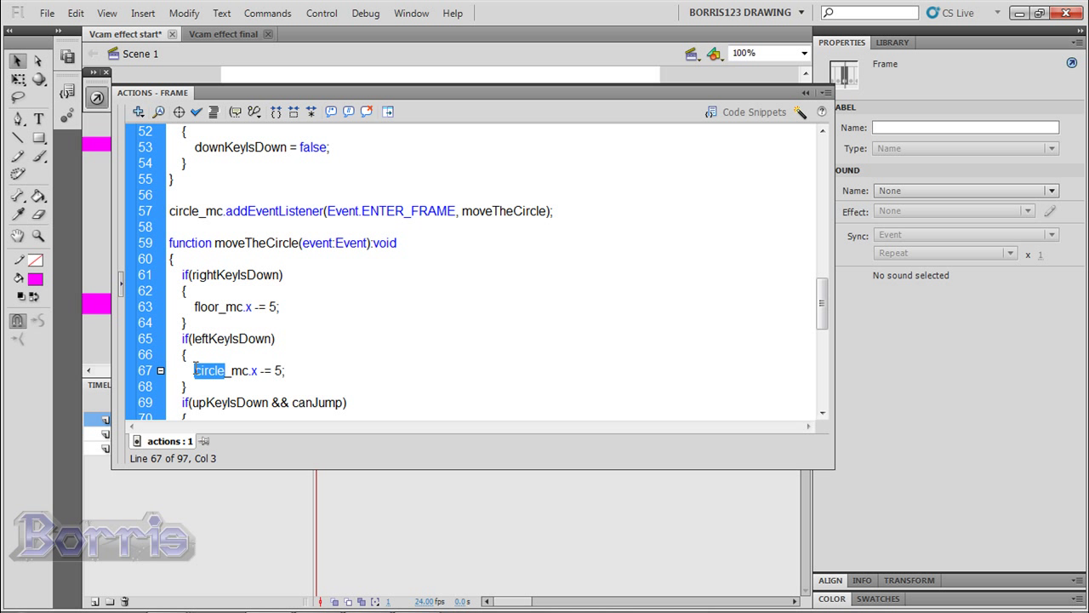
pyautogui.press('BackSpace')
pyautogui.write('floor')
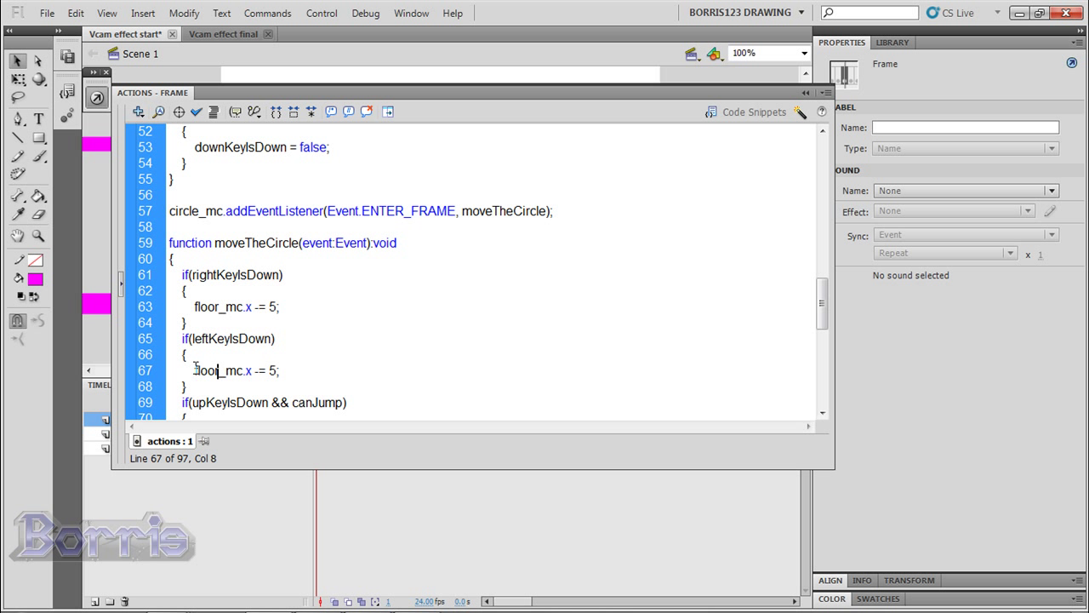
pyautogui.press('Right')
pyautogui.press('Right')
pyautogui.press('Right')
pyautogui.press('Right')
pyautogui.press('Right')
pyautogui.press('BackSpace')
pyautogui.write('+')
pyautogui.hotkey('ctrl', 'Return')
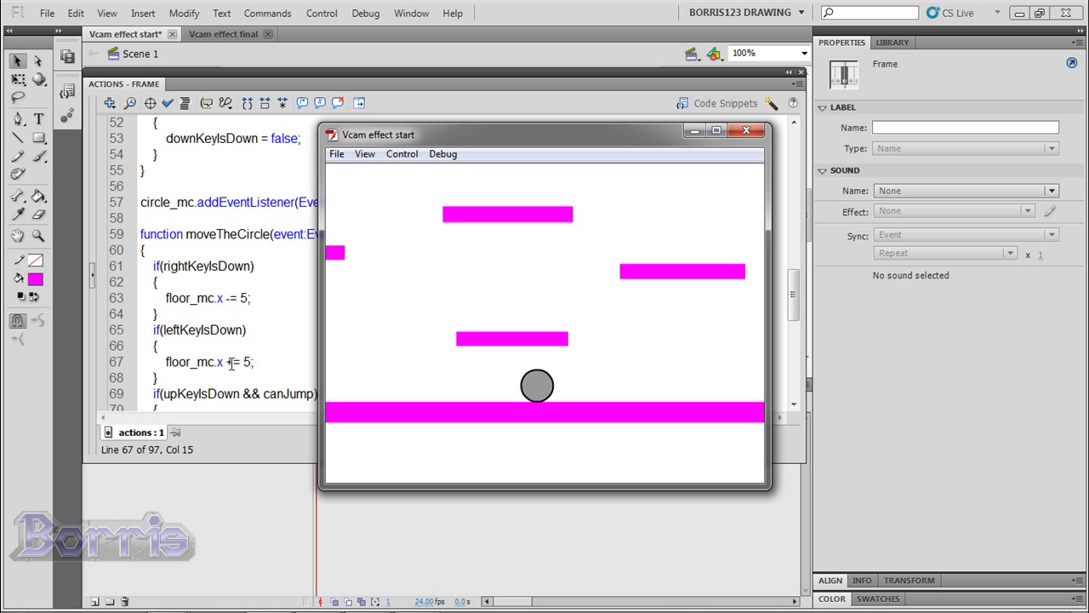
# Step: Steer the ball left and right and jump it, checking that the floor and platforms scroll sideways
pyautogui.press('Left')
pyautogui.press('Left')
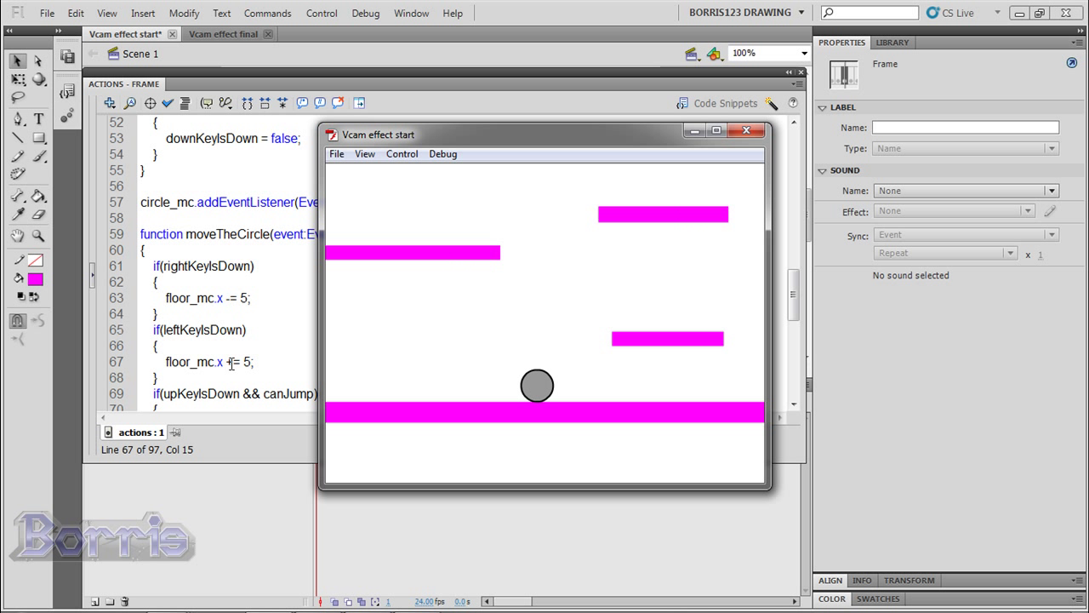
pyautogui.press('Right')
pyautogui.press('Up')
pyautogui.press('Right')
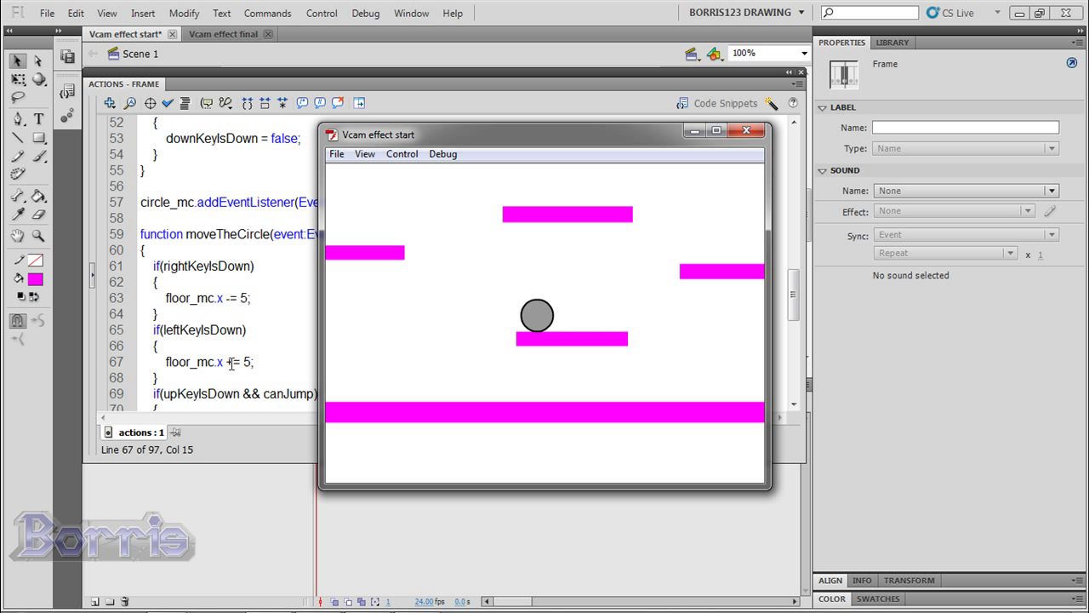
pyautogui.press('Up')
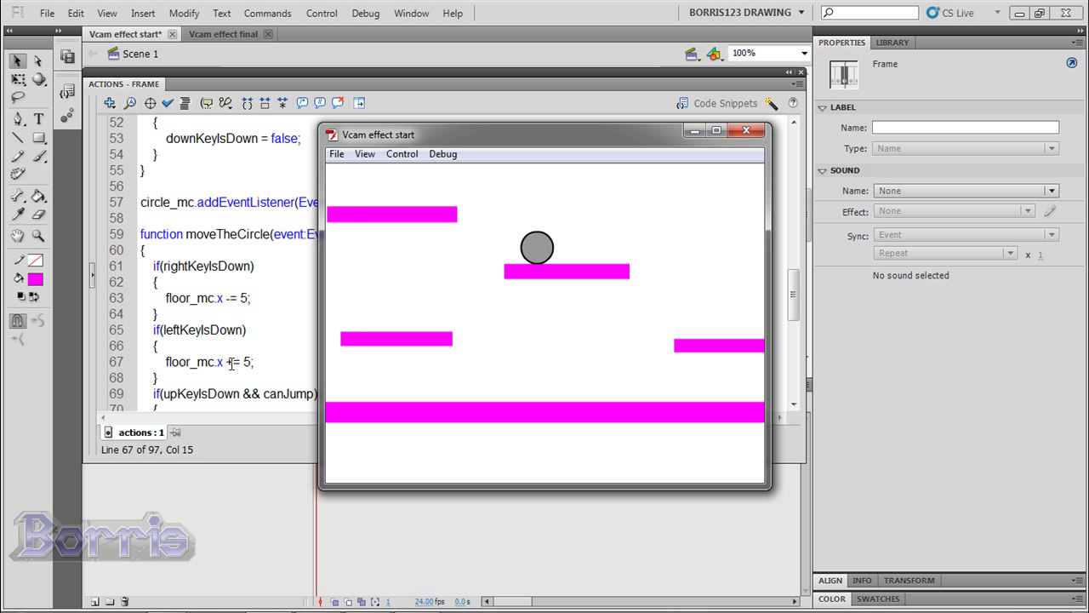
pyautogui.press('Left')
pyautogui.press('Up')
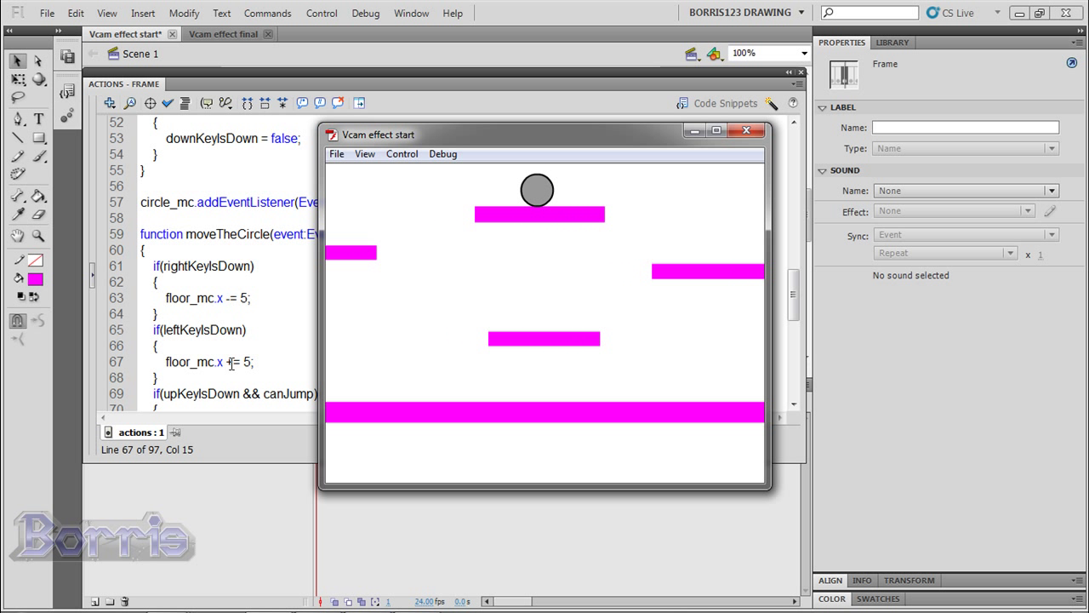
pyautogui.press('Up')
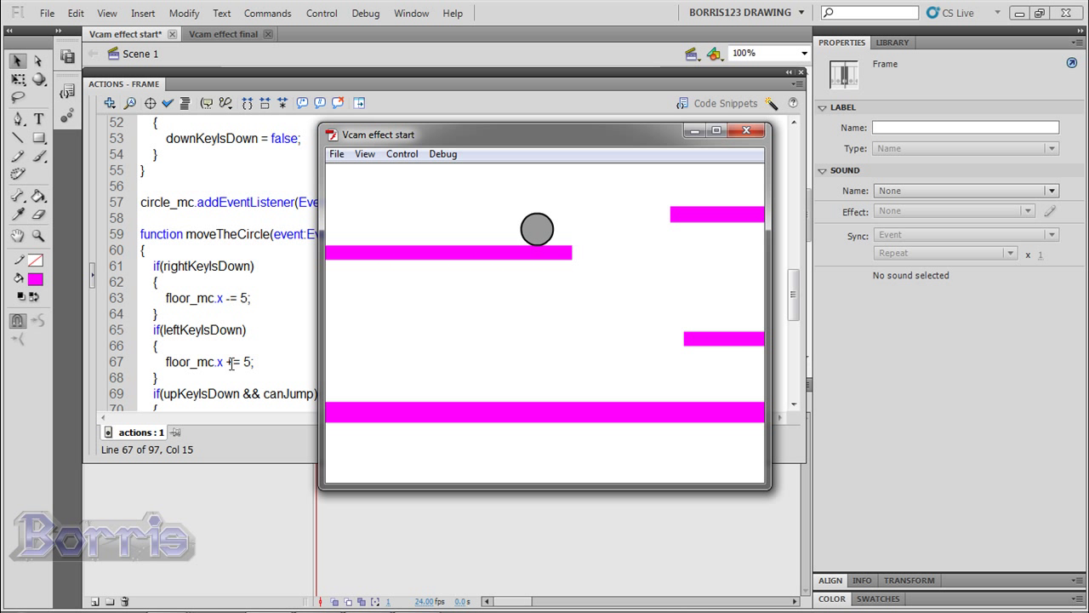
pyautogui.press('Right')
pyautogui.press('Up')
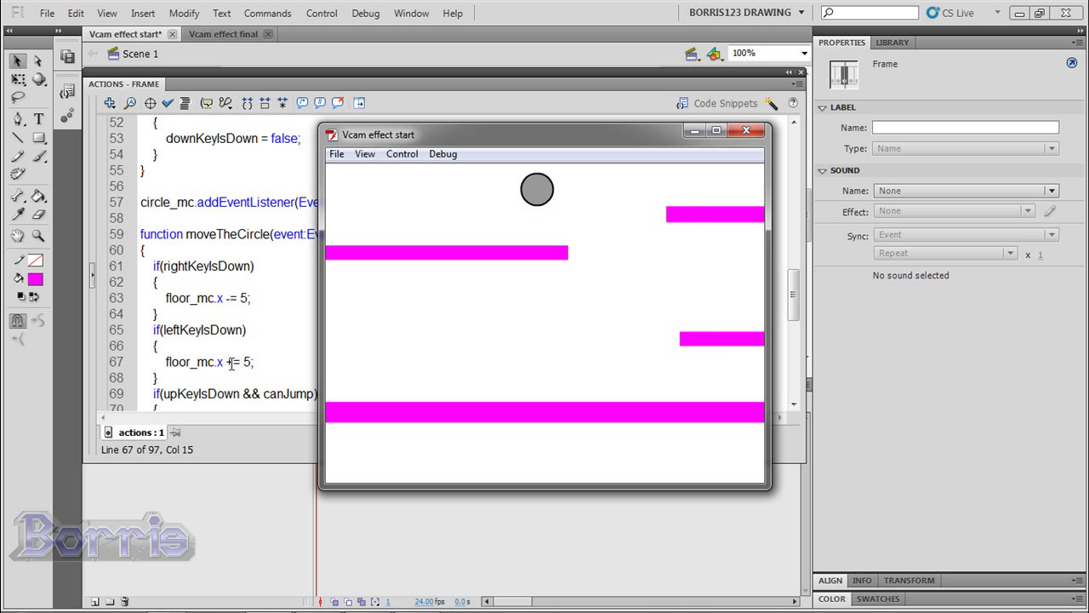